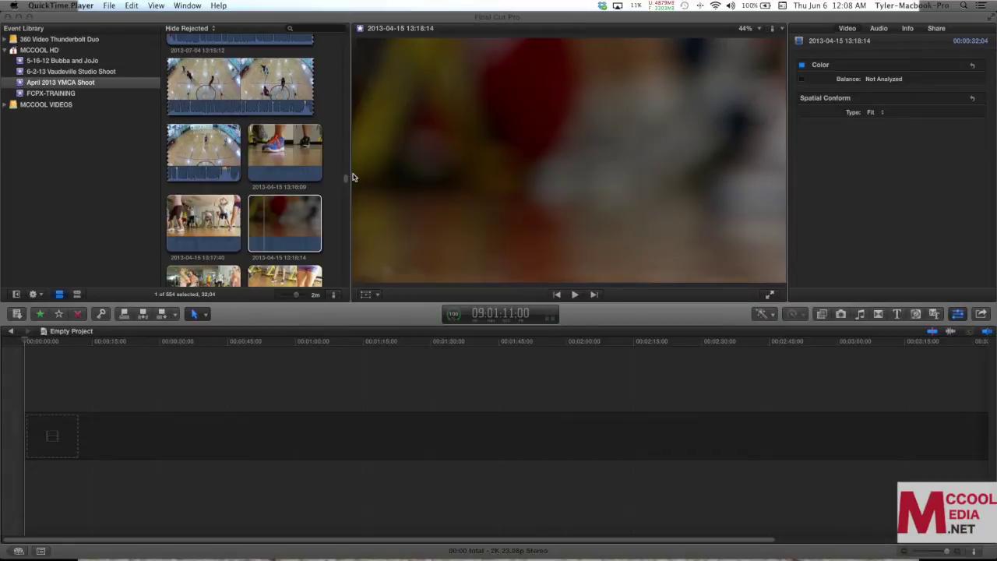
Hide the inspector and drag the browser/viewer divider right to widen the clip browser.
{"action": "left_click", "coordinate": [960, 319]}
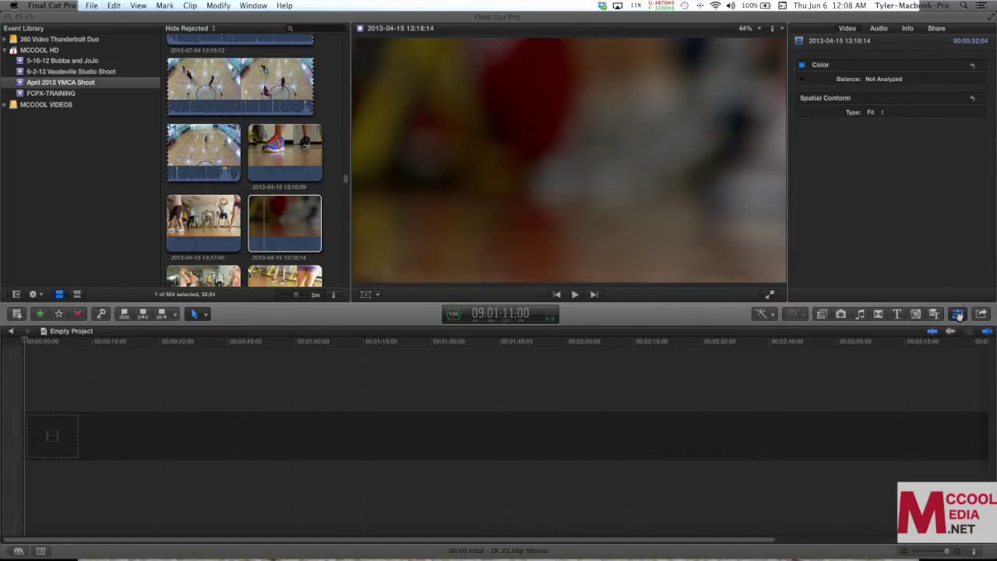
{"action": "left_click", "coordinate": [959, 315]}
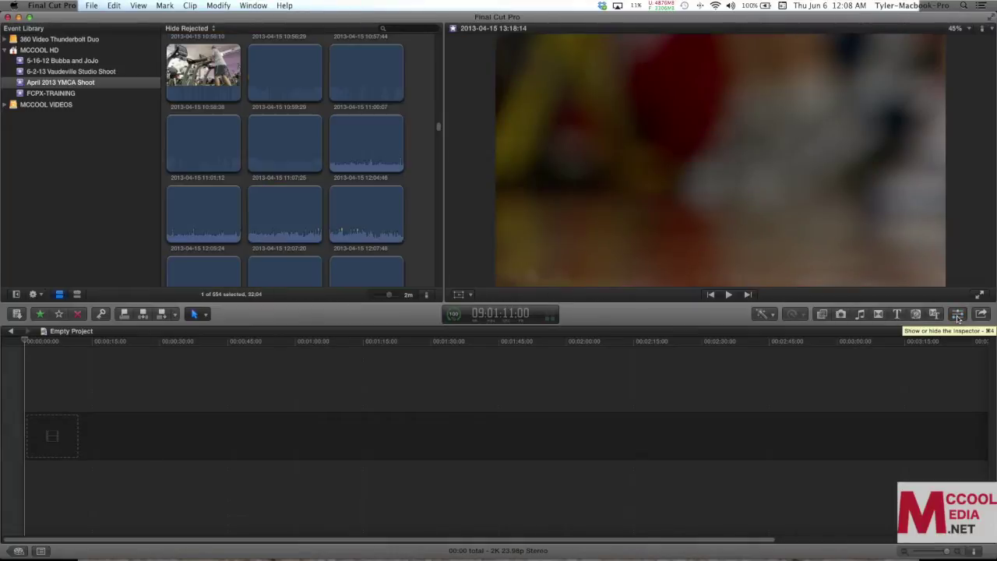
{"action": "left_click", "coordinate": [454, 220]}
{"action": "left_click_drag", "start_coordinate": [454, 220], "coordinate": [516, 219]}
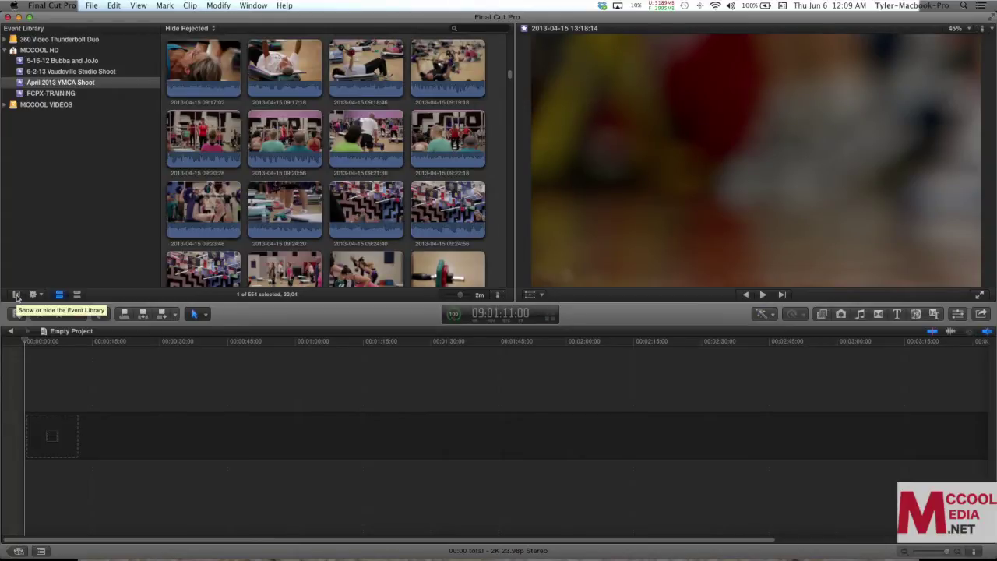
Hide the Event Library and scroll through the gym and pool clips, now six per row.
{"action": "left_click", "coordinate": [16, 295]}
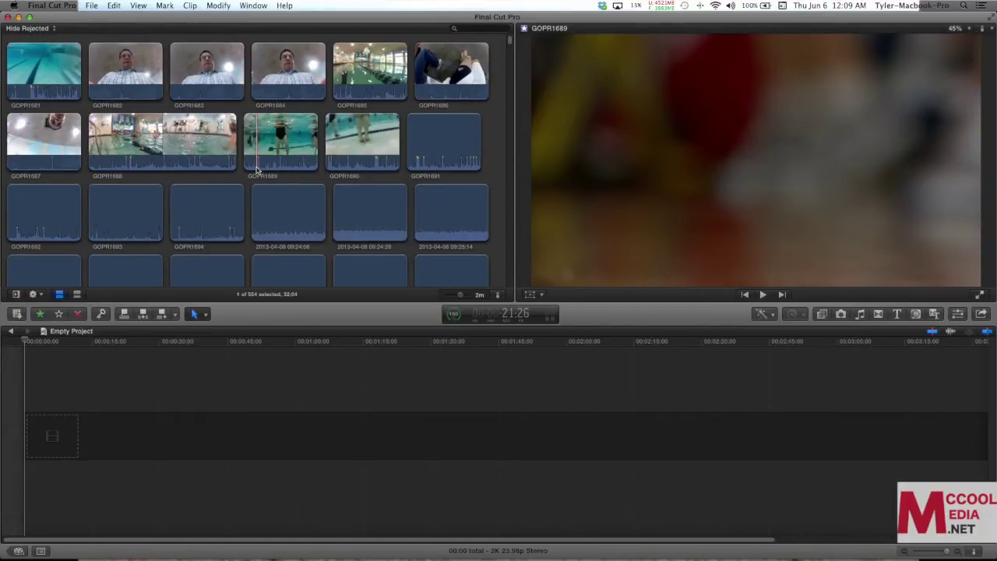
{"action": "scroll", "coordinate": [257, 170], "scroll_direction": "down", "scroll_amount": 10}
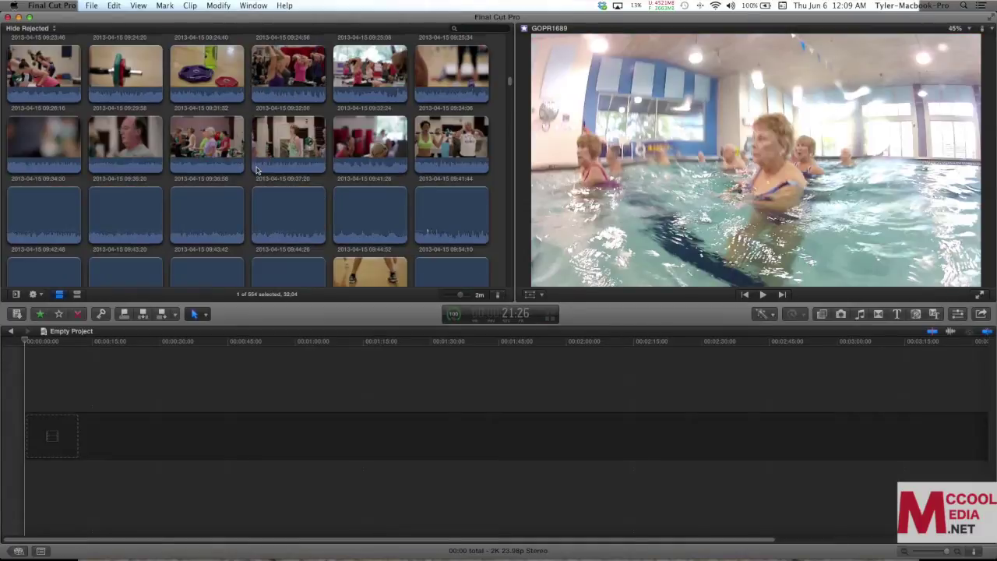
{"action": "scroll", "coordinate": [257, 169], "scroll_direction": "down", "scroll_amount": 10}
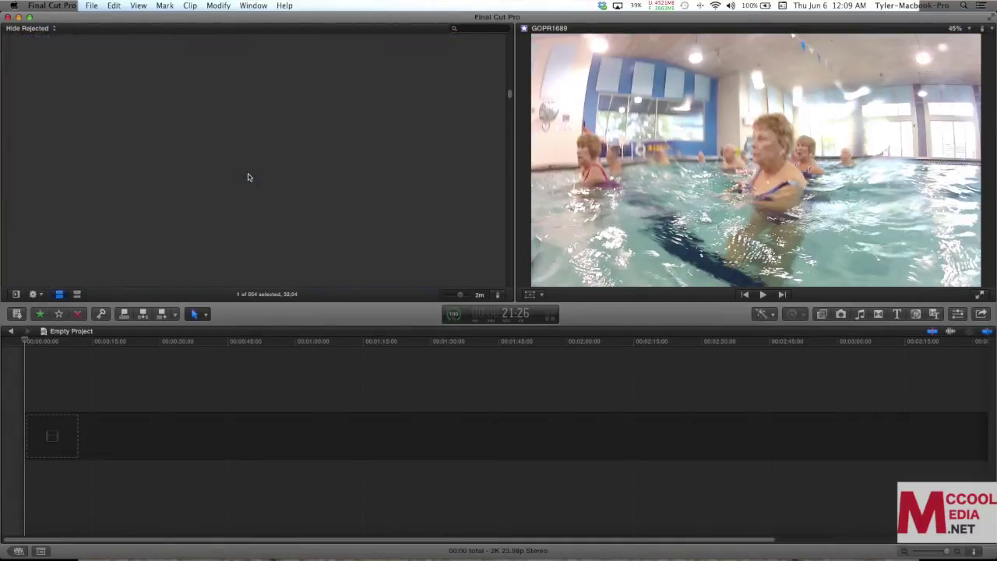
{"action": "scroll", "coordinate": [249, 183], "scroll_direction": "down", "scroll_amount": 2}
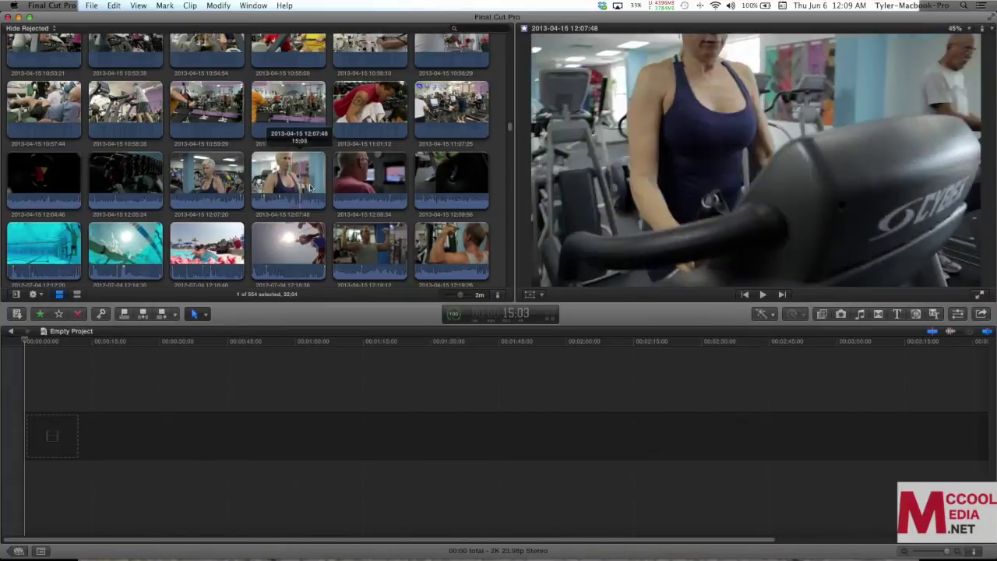
{"action": "scroll", "coordinate": [308, 195], "scroll_direction": "down", "scroll_amount": 5}
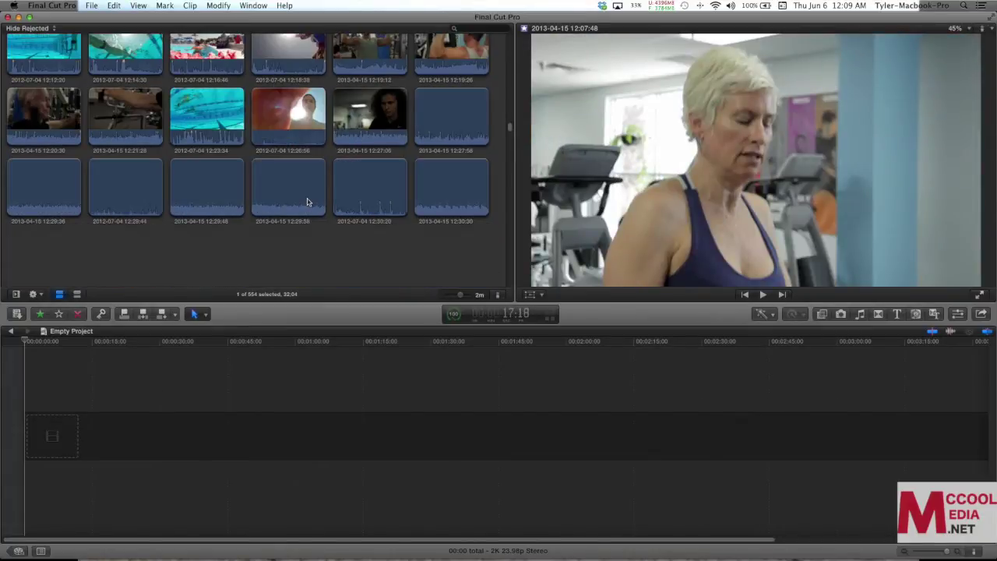
{"action": "scroll", "coordinate": [307, 202], "scroll_direction": "down", "scroll_amount": 5}
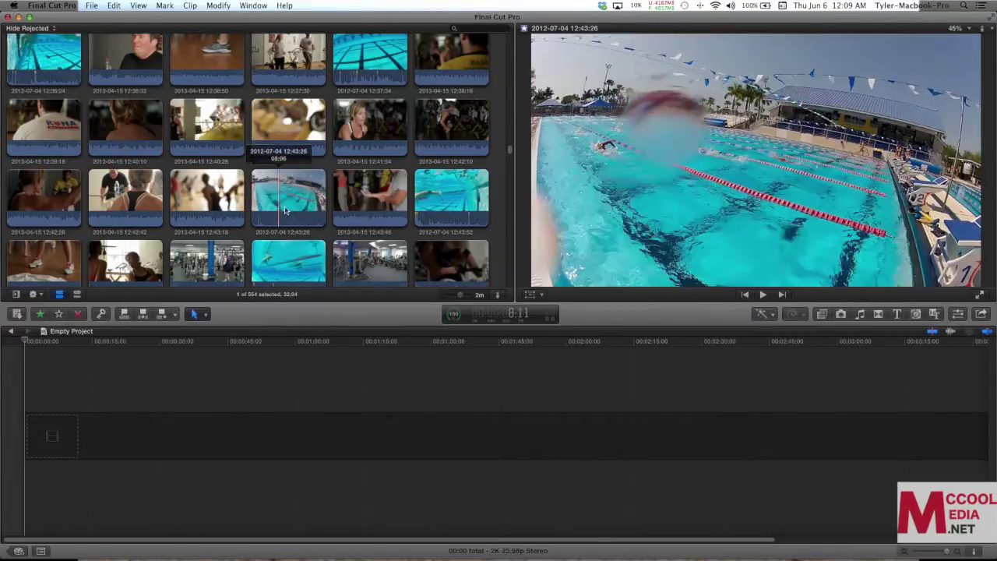
{"action": "left_click", "coordinate": [290, 191]}
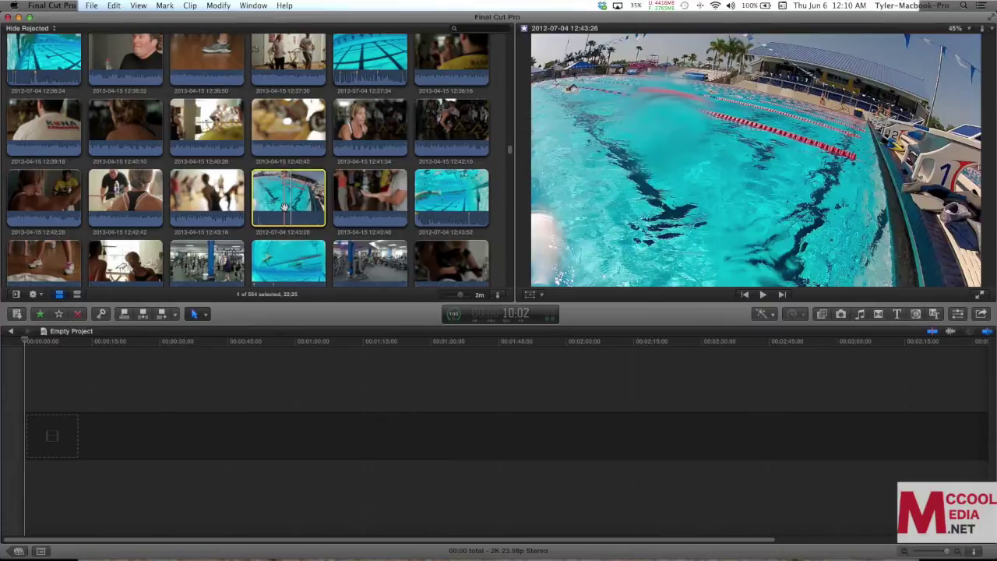
{"action": "key", "text": "f"}
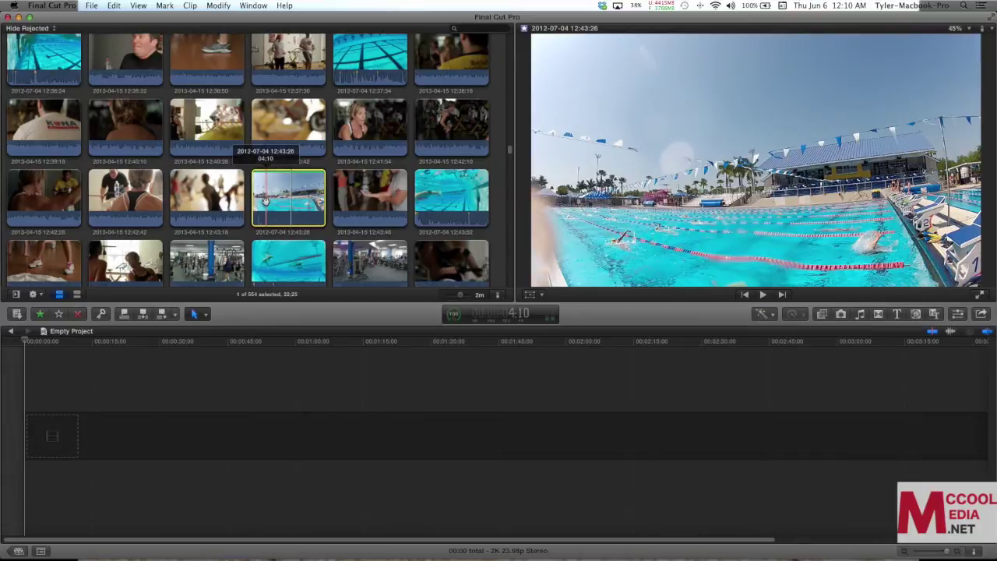
{"action": "key", "text": "Home"}
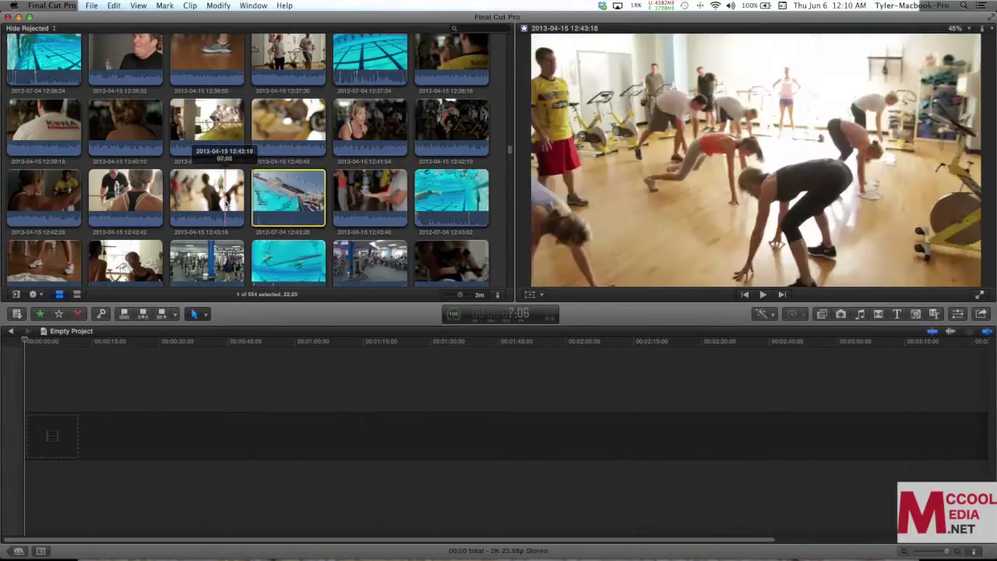
Favorite the 12:43:18 gym clip, then add 12:41:54 and four more clips to the selection.
{"action": "left_click", "coordinate": [208, 197]}
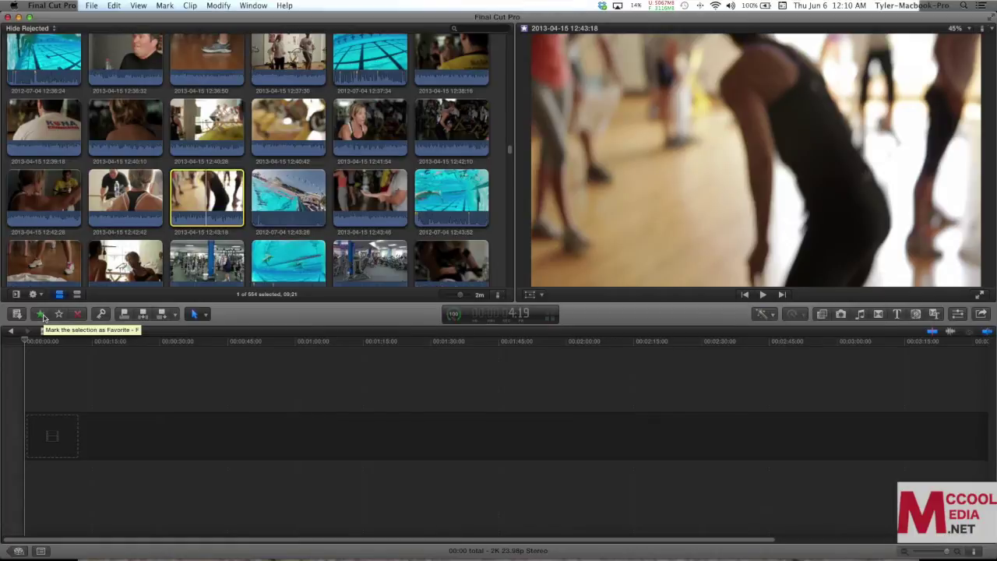
{"action": "left_click", "coordinate": [42, 316]}
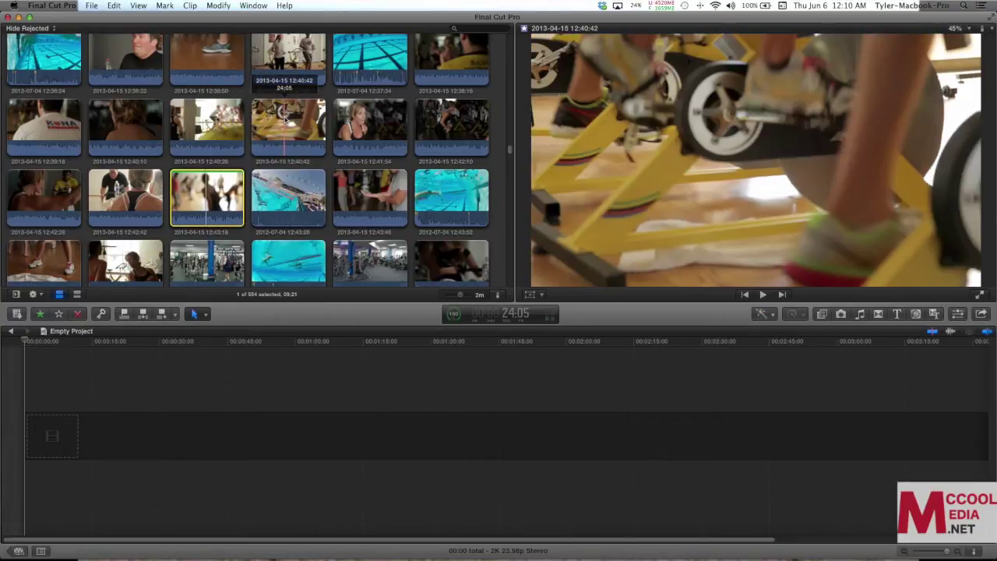
{"action": "left_click", "coordinate": [368, 125]}
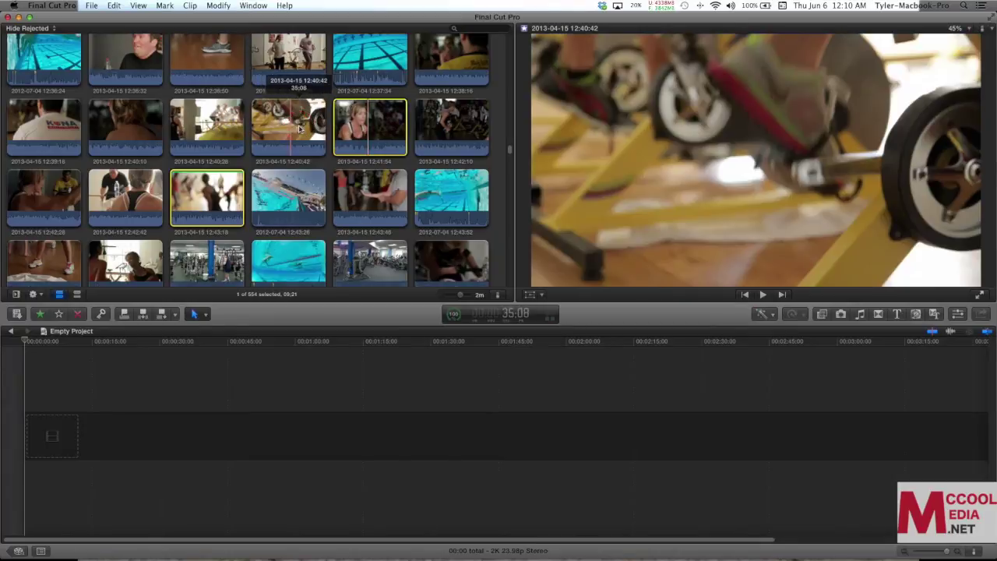
{"action": "left_click", "coordinate": [206, 124], "text": "shift"}
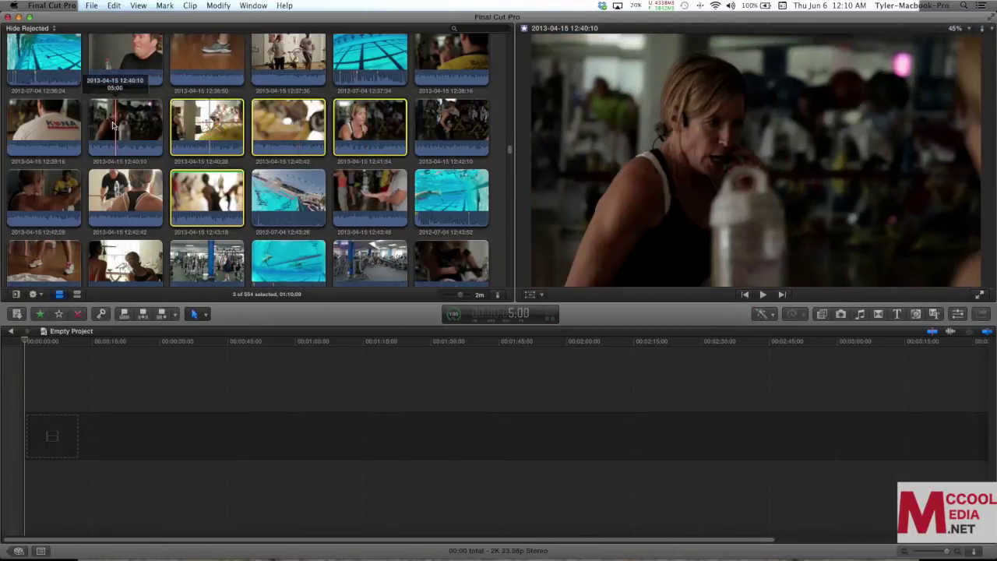
{"action": "left_click", "coordinate": [36, 127], "text": "shift"}
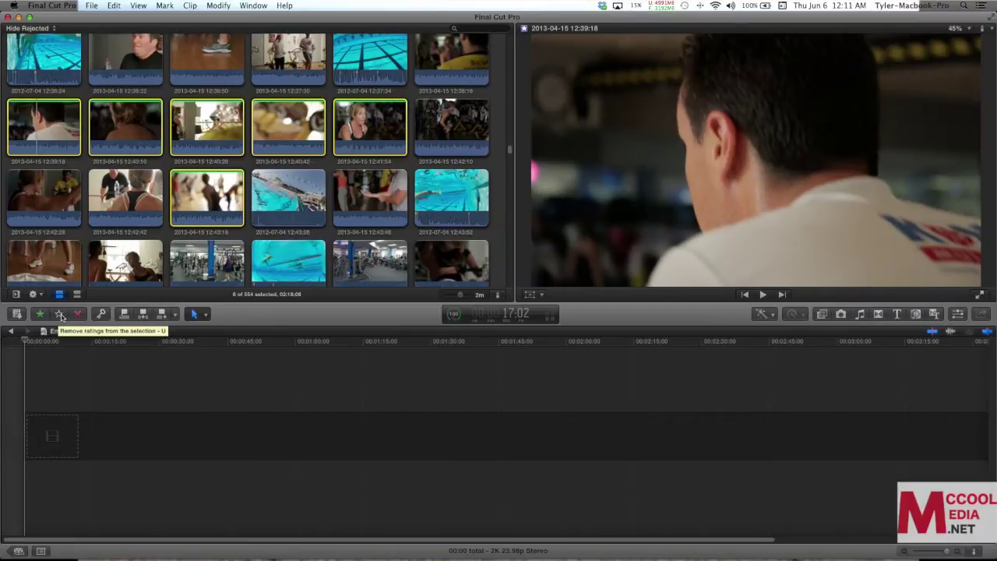
Clear the ratings on the six selected clips with Remove Ratings (U) and scroll the browser.
{"action": "left_click", "coordinate": [61, 315]}
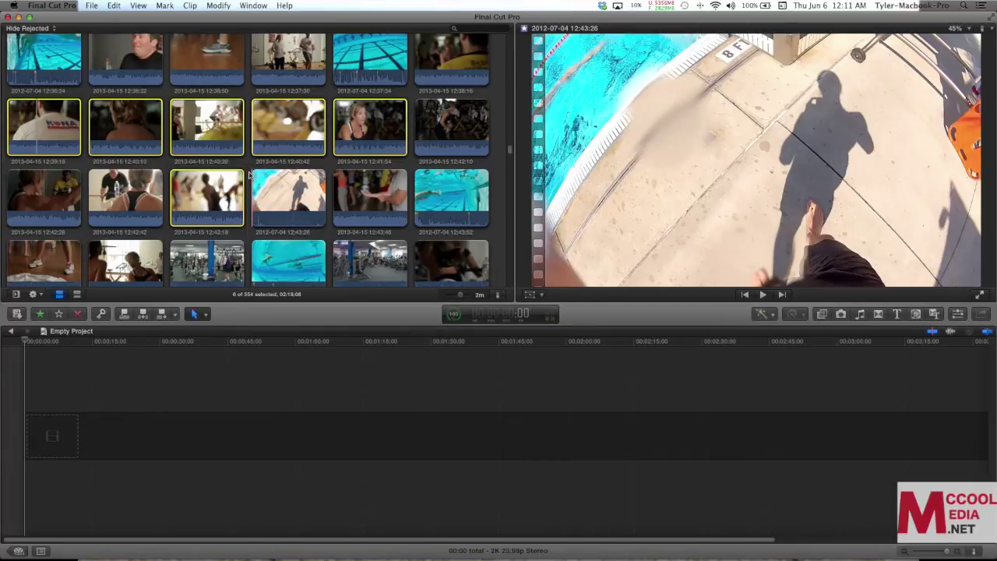
{"action": "scroll", "coordinate": [249, 174], "scroll_direction": "up", "scroll_amount": 4}
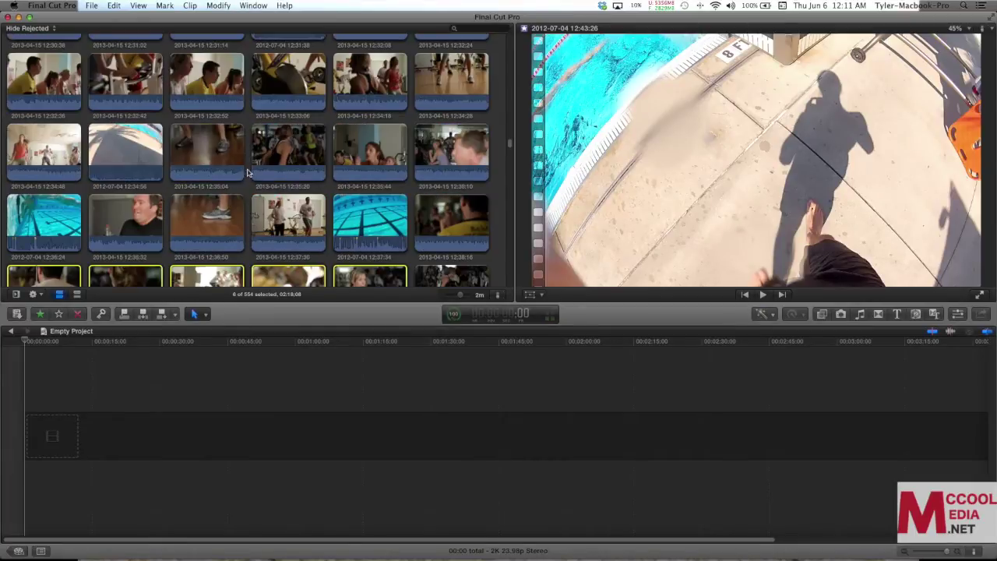
{"action": "scroll", "coordinate": [251, 174], "scroll_direction": "down", "scroll_amount": 4}
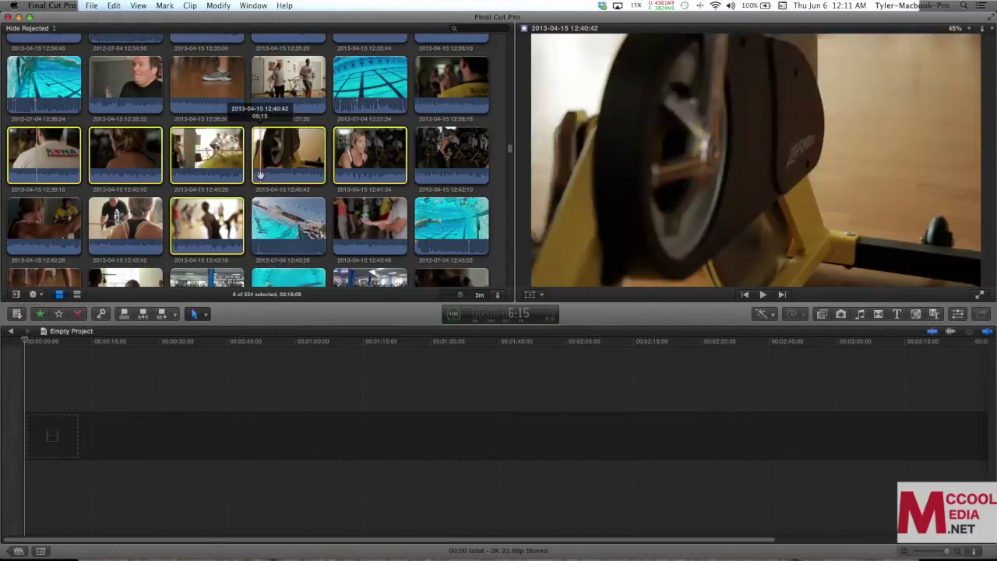
{"action": "scroll", "coordinate": [260, 174], "scroll_direction": "down", "scroll_amount": 5}
{"action": "scroll", "coordinate": [259, 175], "scroll_direction": "down", "scroll_amount": 3}
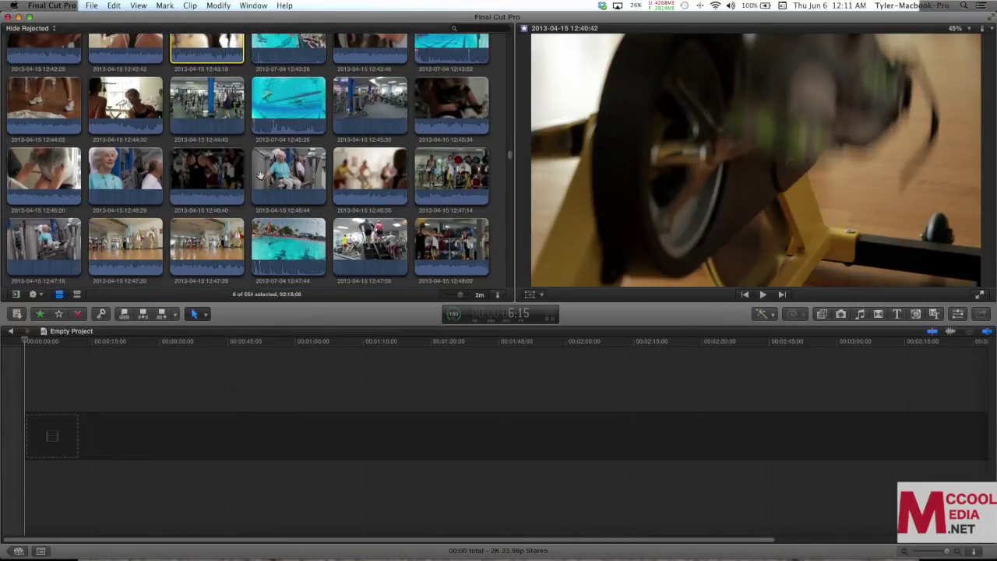
{"action": "scroll", "coordinate": [260, 174], "scroll_direction": "down", "scroll_amount": 5}
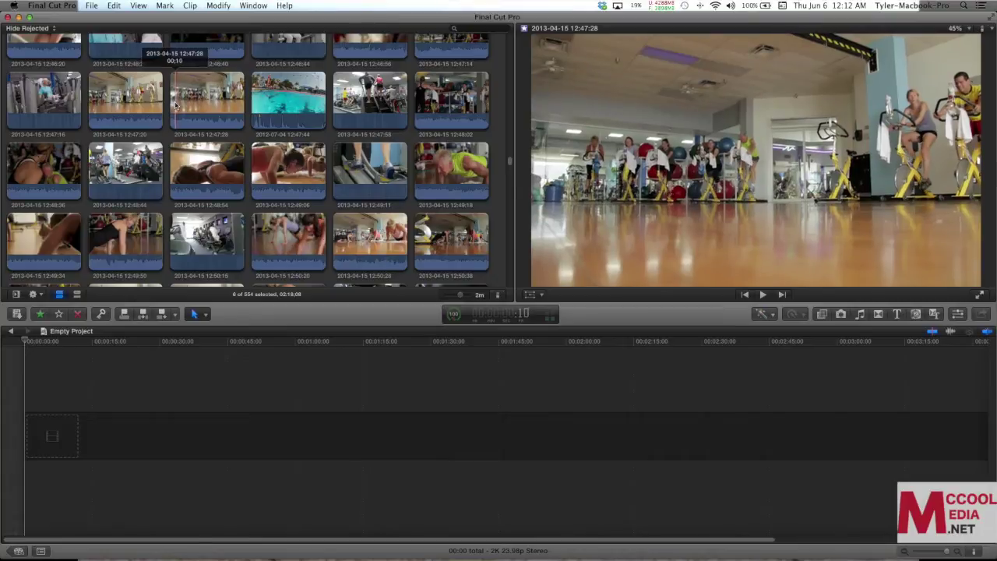
{"action": "left_click", "coordinate": [175, 104]}
{"action": "left_click_drag", "start_coordinate": [176, 102], "coordinate": [187, 101]}
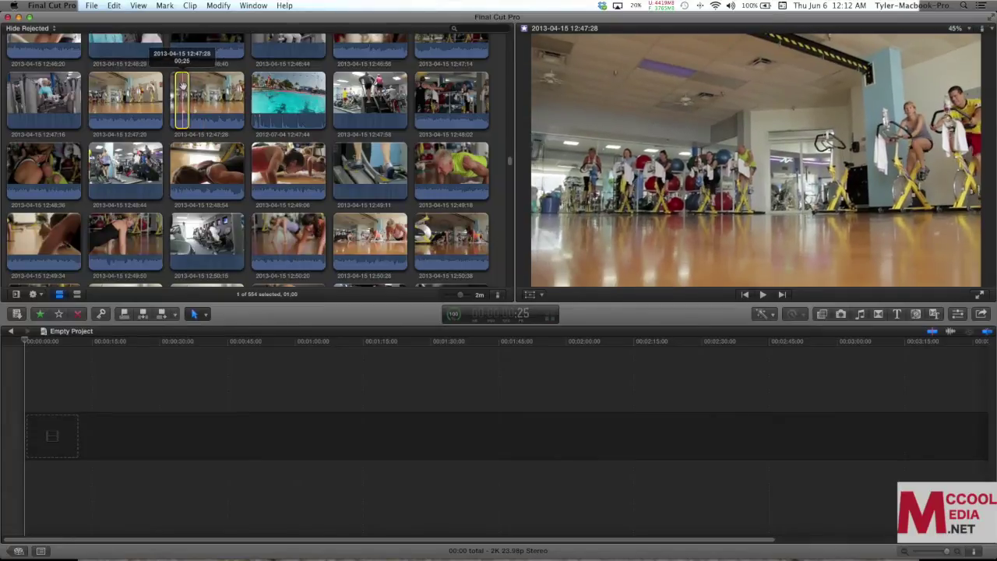
Set an in point, play the 12:47:28 clip full screen, and mute the system volume.
{"action": "key", "text": "i"}
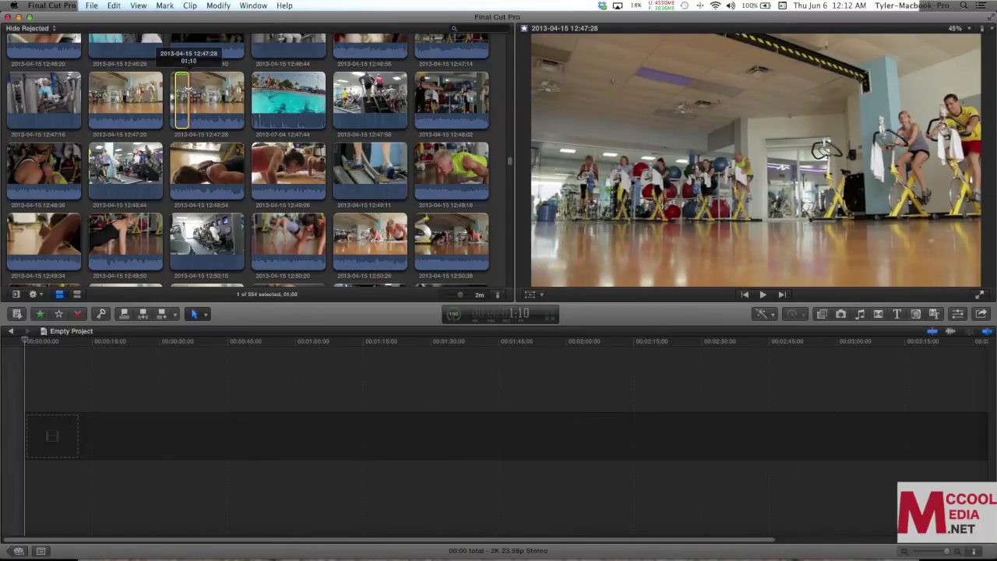
{"action": "key", "text": "super+shift+f"}
{"action": "key", "text": "space"}
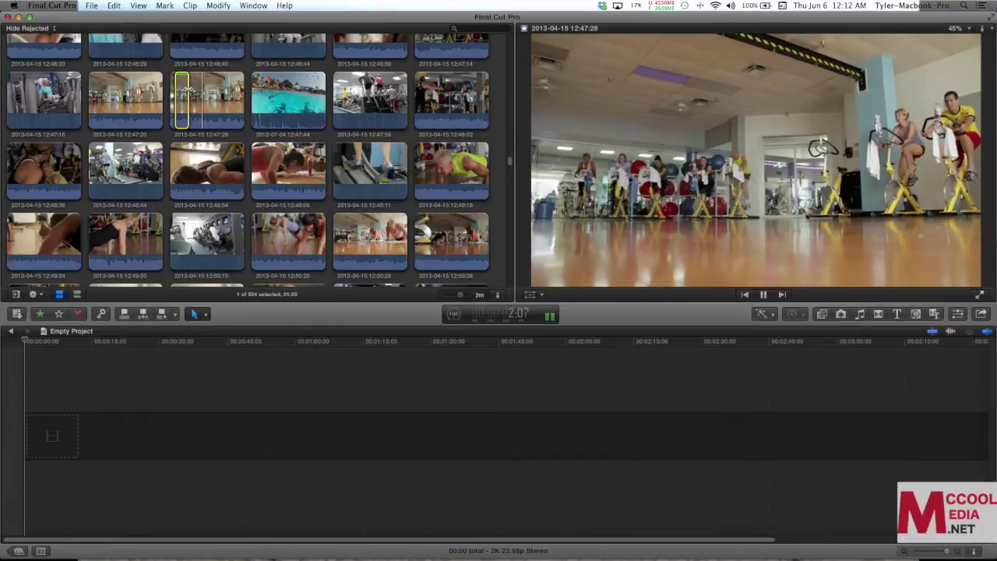
{"action": "key", "text": "space"}
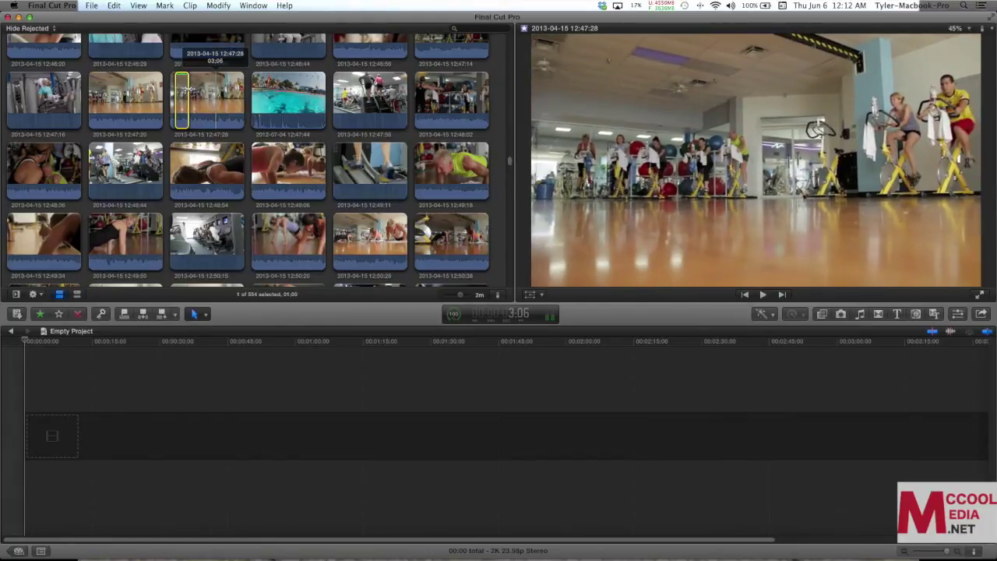
{"action": "key", "text": "XF86AudioLowerVolume"}
{"action": "key", "text": "XF86AudioLowerVolume"}
{"action": "key", "text": "XF86AudioLowerVolume"}
{"action": "key", "text": "XF86AudioLowerVolume"}
{"action": "key", "text": "XF86AudioLowerVolume"}
{"action": "key", "text": "XF86AudioLowerVolume"}
{"action": "key", "text": "XF86AudioLowerVolume"}
{"action": "key", "text": "XF86AudioLowerVolume"}
{"action": "key", "text": "XF86AudioLowerVolume"}
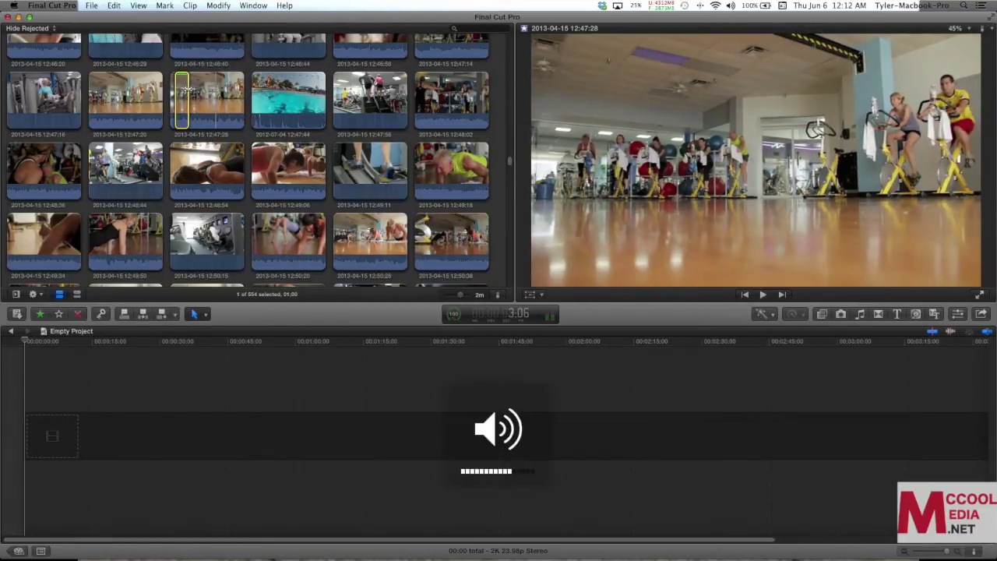
{"action": "key", "text": "XF86AudioLowerVolume"}
{"action": "key", "text": "XF86AudioLowerVolume"}
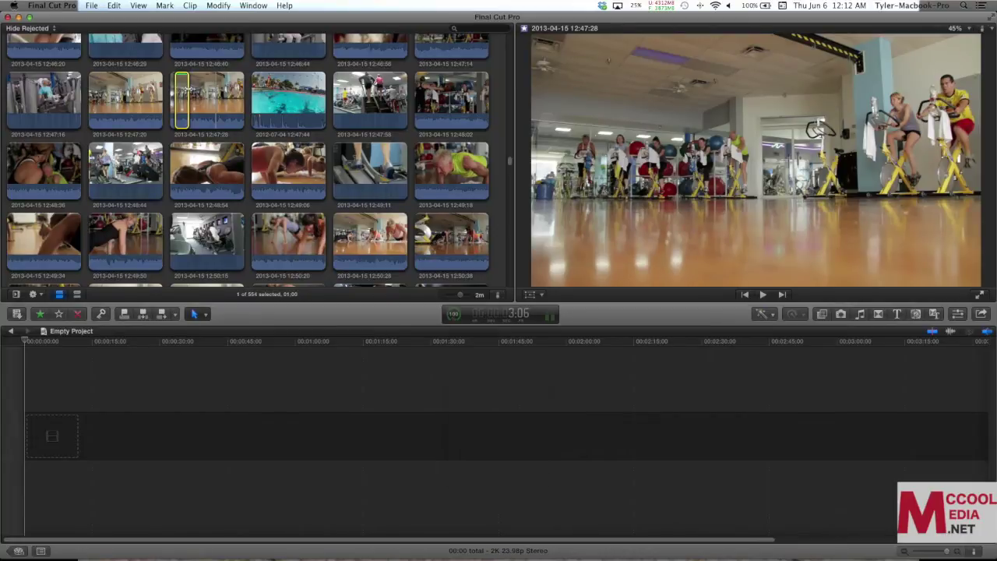
{"action": "key", "text": "space"}
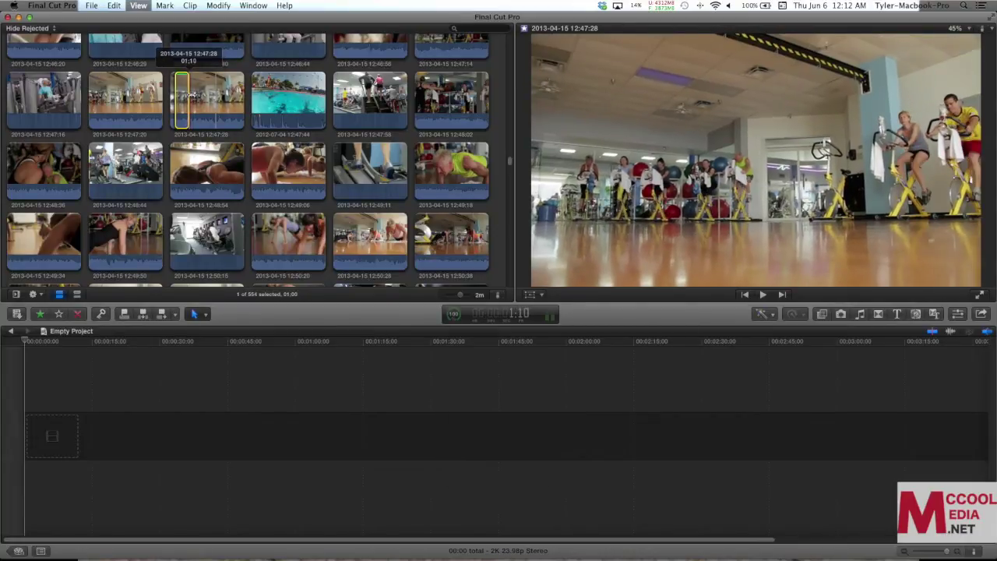
{"action": "key", "text": "space"}
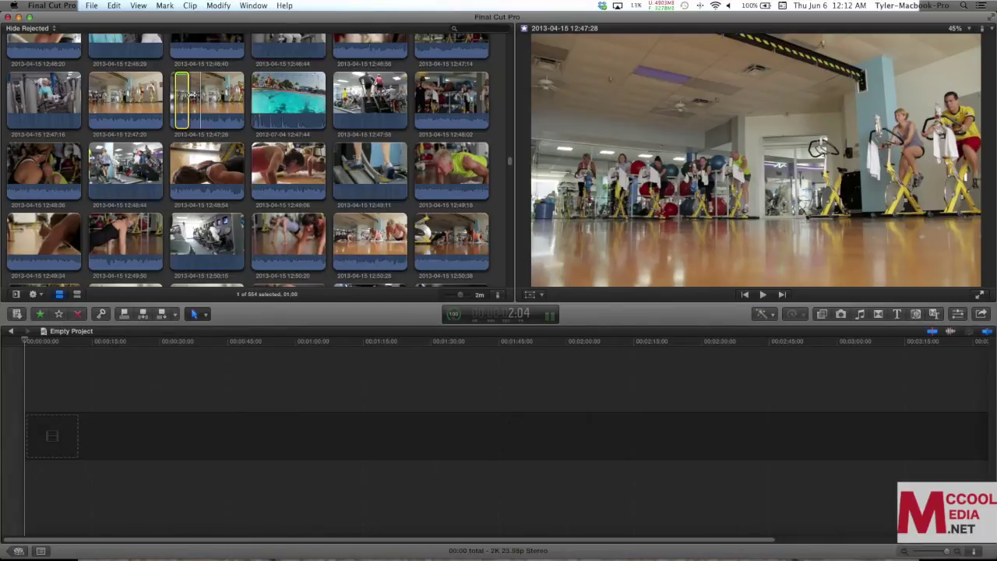
Reset the in point at the playhead and set an earlier out point, making the range 01:18.
{"action": "key", "text": "i"}
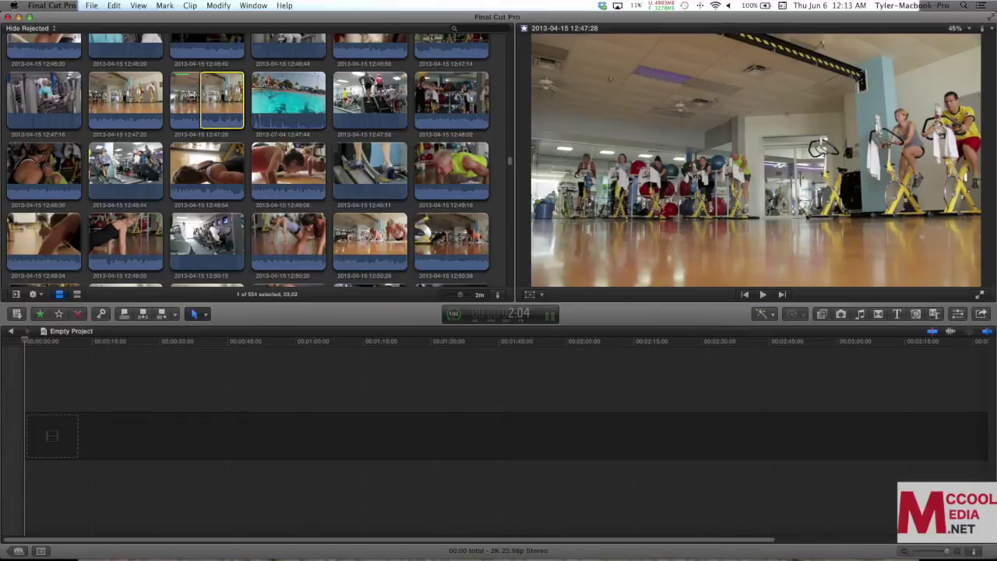
{"action": "key", "text": "space"}
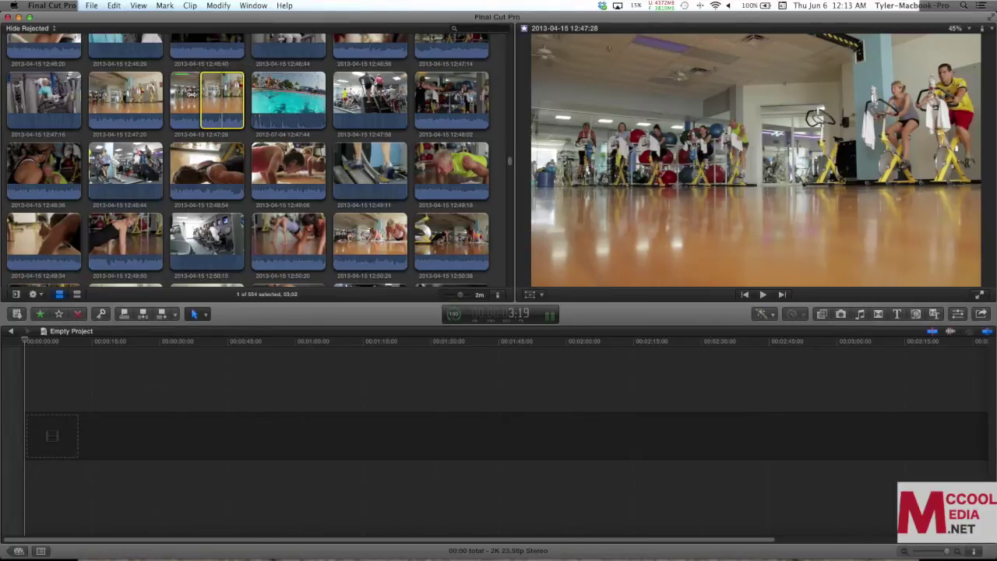
{"action": "key", "text": "o"}
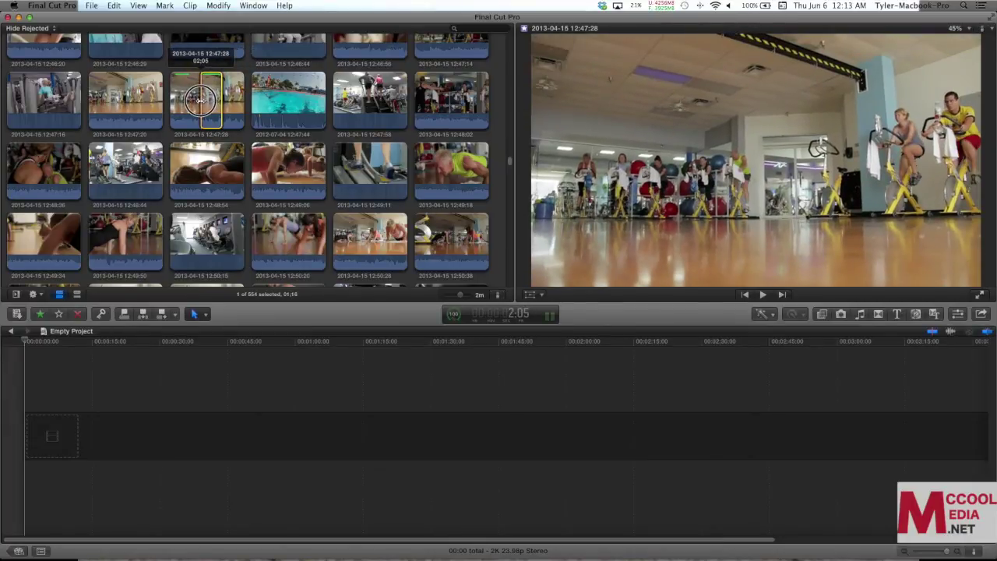
Return to the 12:47:28 clip's start, drag out a new 00:24 range, and clear its rating.
{"action": "key", "text": "Home"}
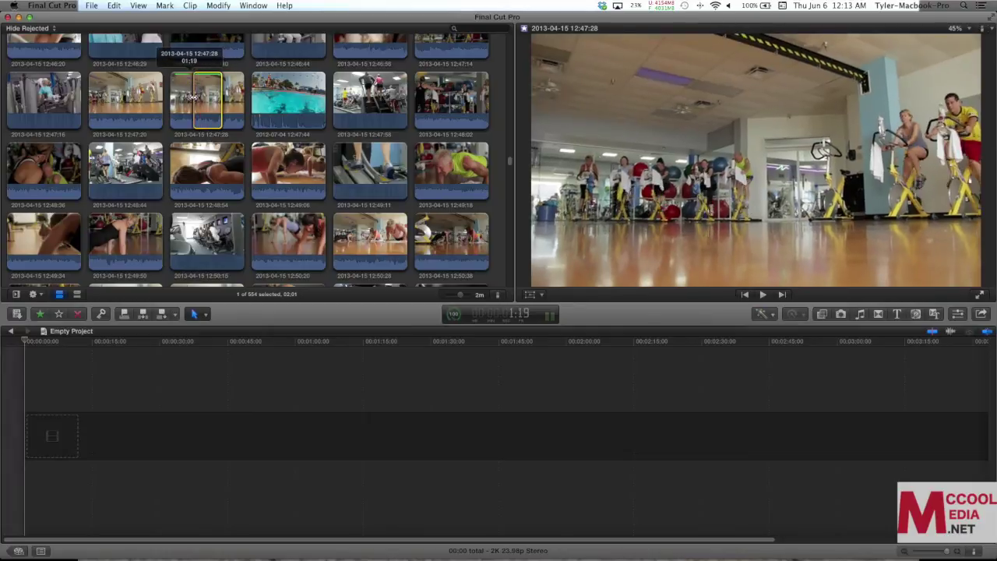
{"action": "left_click", "coordinate": [194, 98]}
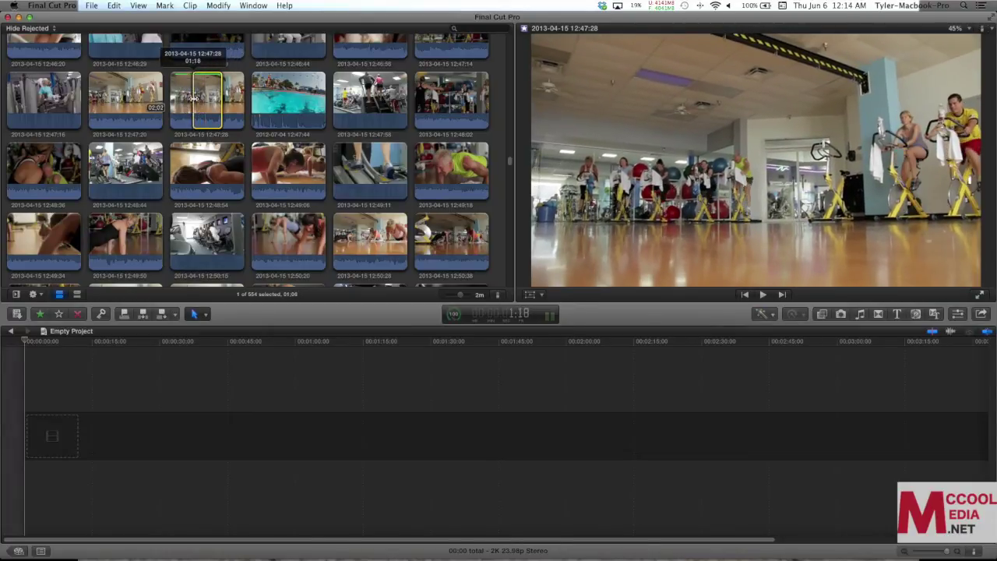
{"action": "left_click_drag", "start_coordinate": [195, 97], "coordinate": [201, 96]}
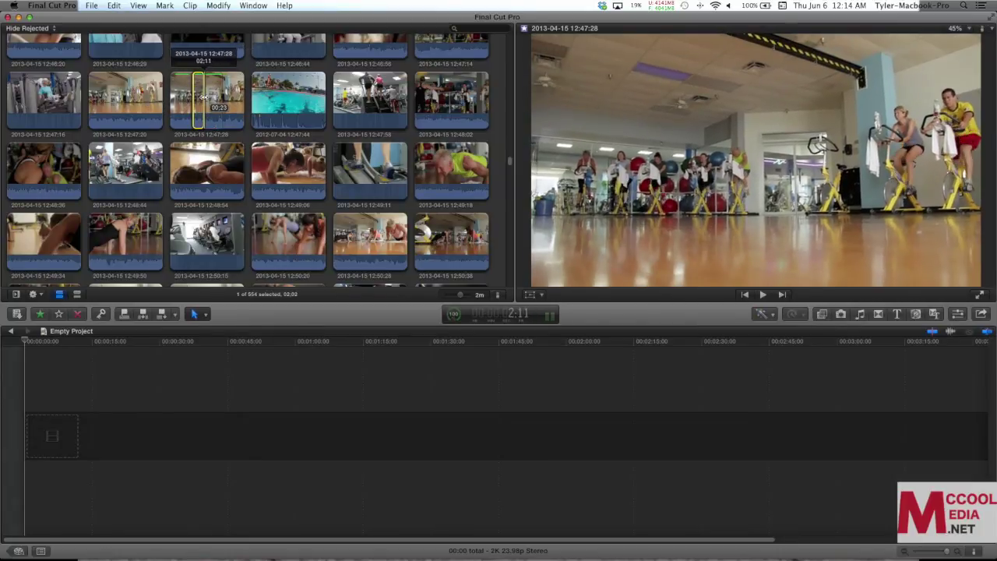
{"action": "left_click", "coordinate": [60, 316]}
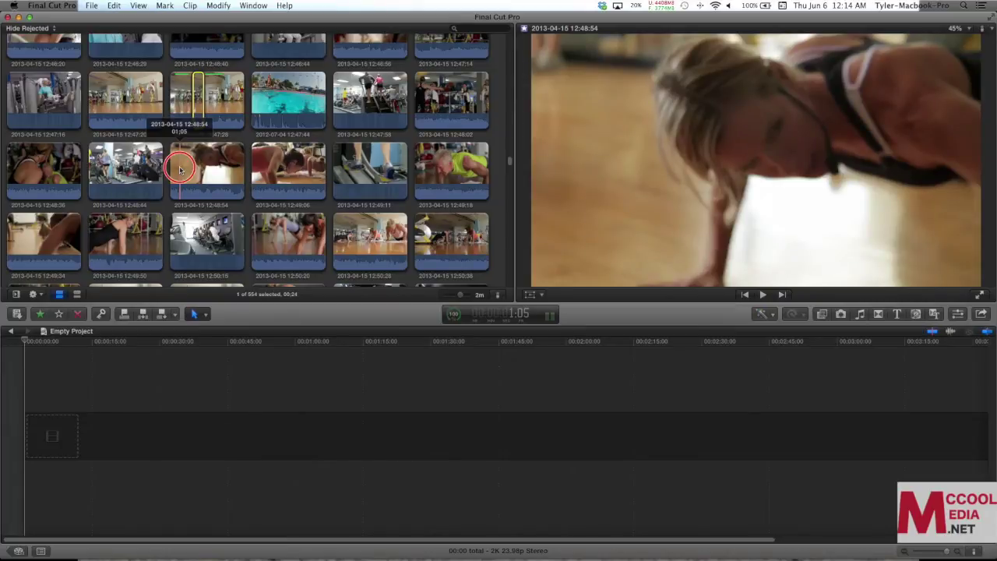
Mark ranges in the 12:48:54, 12:49:06, 12:49:18, 12:50:28 and 12:50:38 clips, then start at 12:52:22.
{"action": "left_click", "coordinate": [185, 166]}
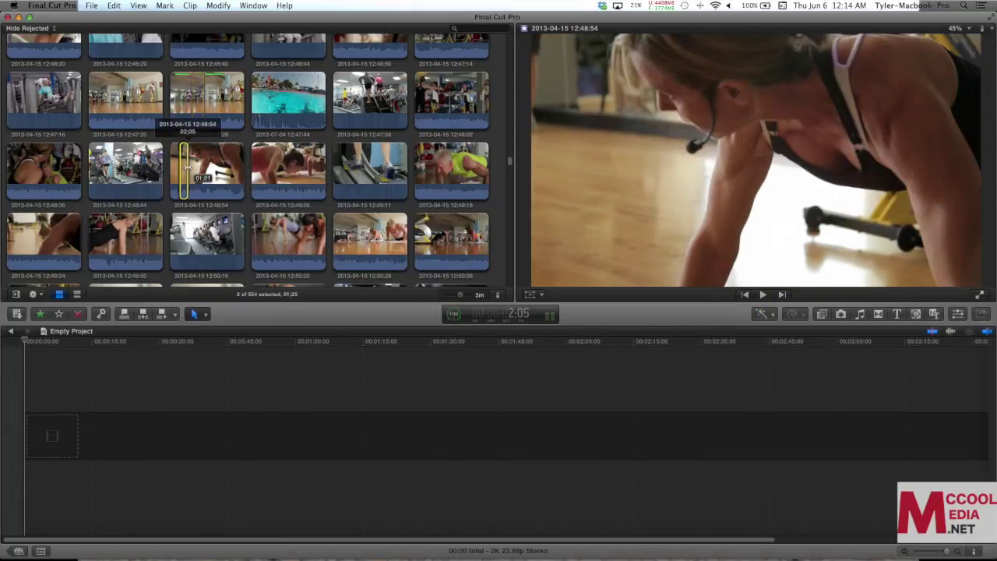
{"action": "left_click", "coordinate": [199, 101], "text": "super"}
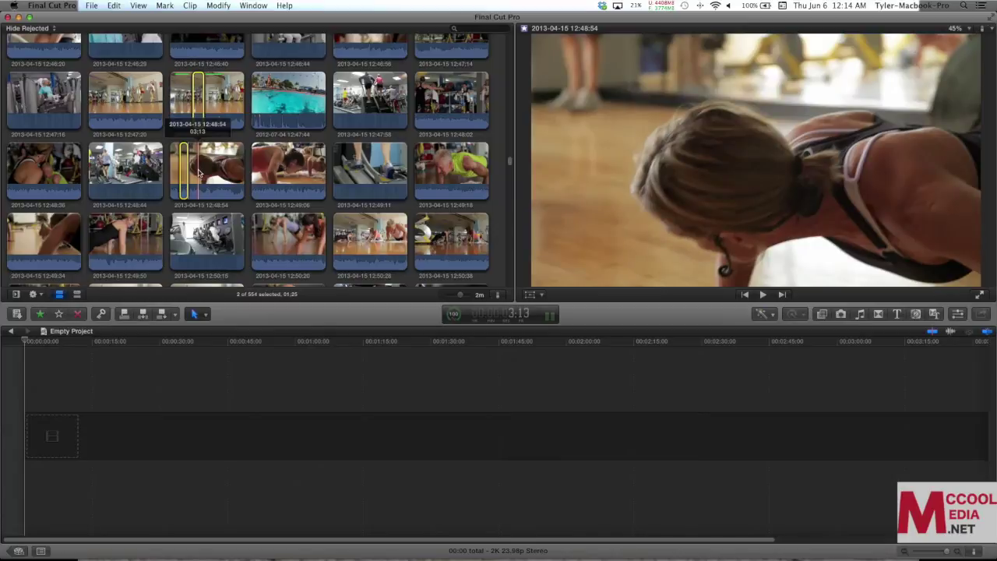
{"action": "left_click_drag", "start_coordinate": [191, 173], "coordinate": [243, 178]}
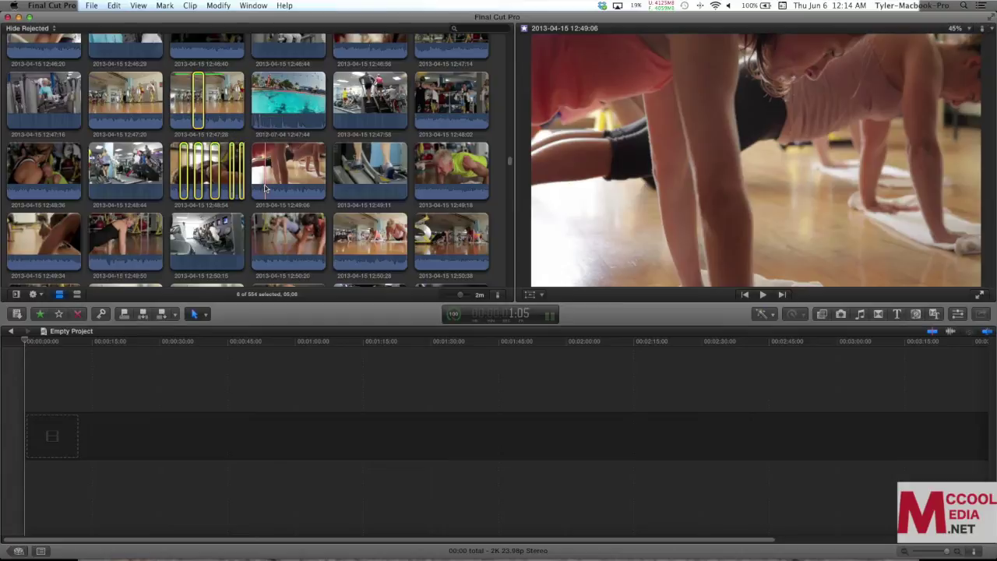
{"action": "left_click_drag", "start_coordinate": [264, 181], "coordinate": [276, 172]}
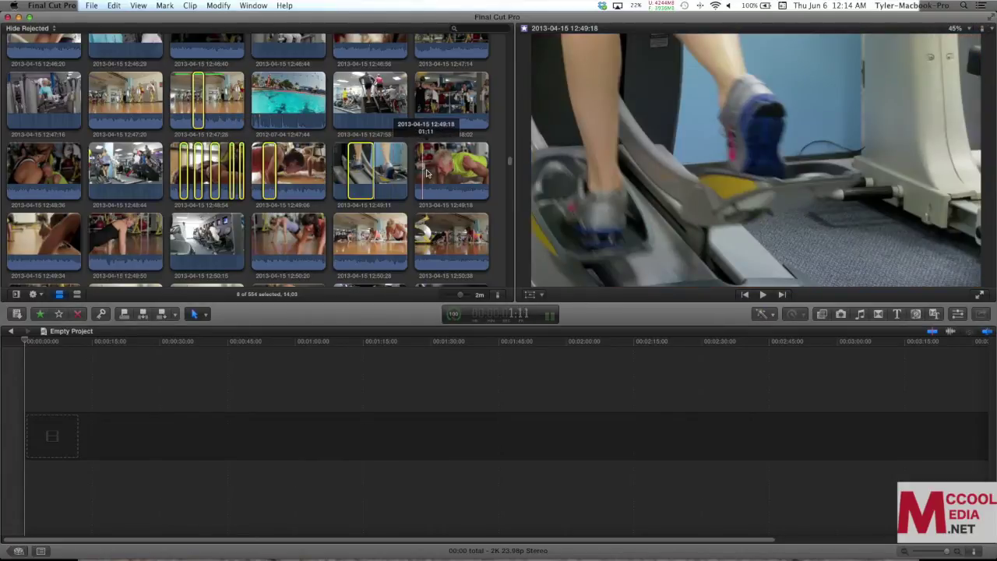
{"action": "left_click_drag", "start_coordinate": [425, 168], "coordinate": [452, 169]}
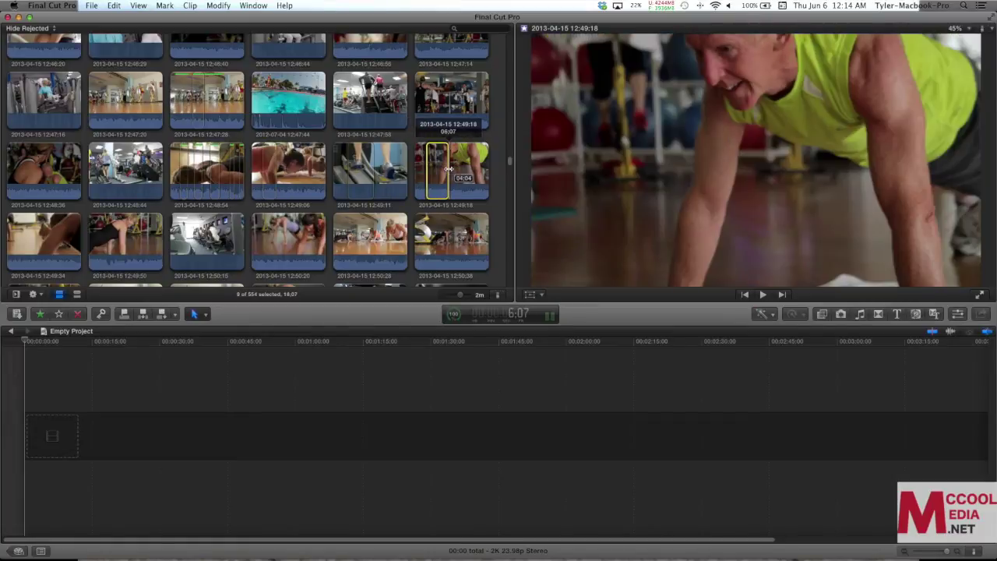
{"action": "left_click_drag", "start_coordinate": [356, 240], "coordinate": [397, 248]}
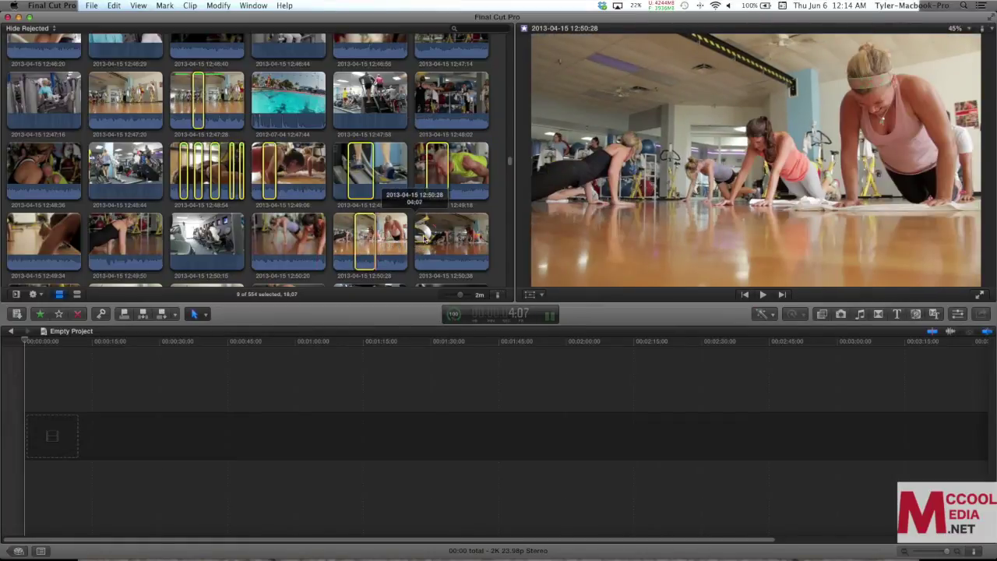
{"action": "left_click_drag", "start_coordinate": [444, 227], "coordinate": [417, 233]}
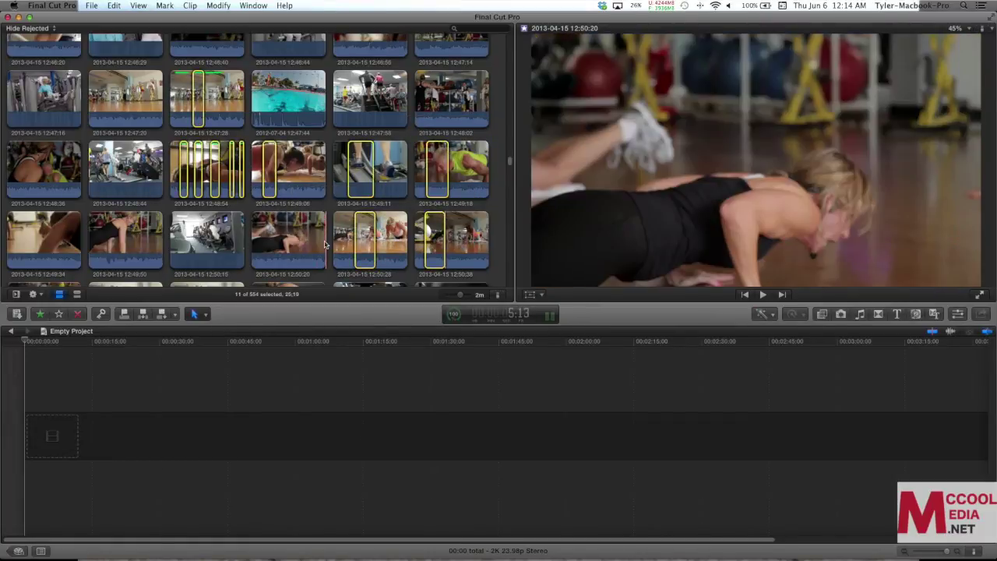
{"action": "scroll", "coordinate": [326, 245], "scroll_direction": "down", "scroll_amount": 2}
{"action": "left_click", "coordinate": [303, 243]}
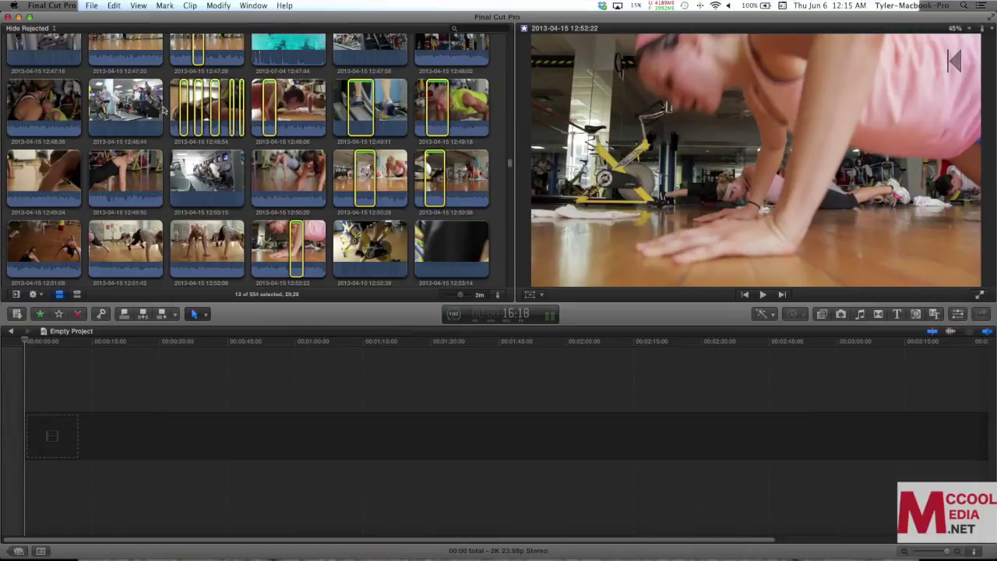
Open the browser filter pop-up and keep Hide Rejected selected.
{"action": "left_click", "coordinate": [54, 31]}
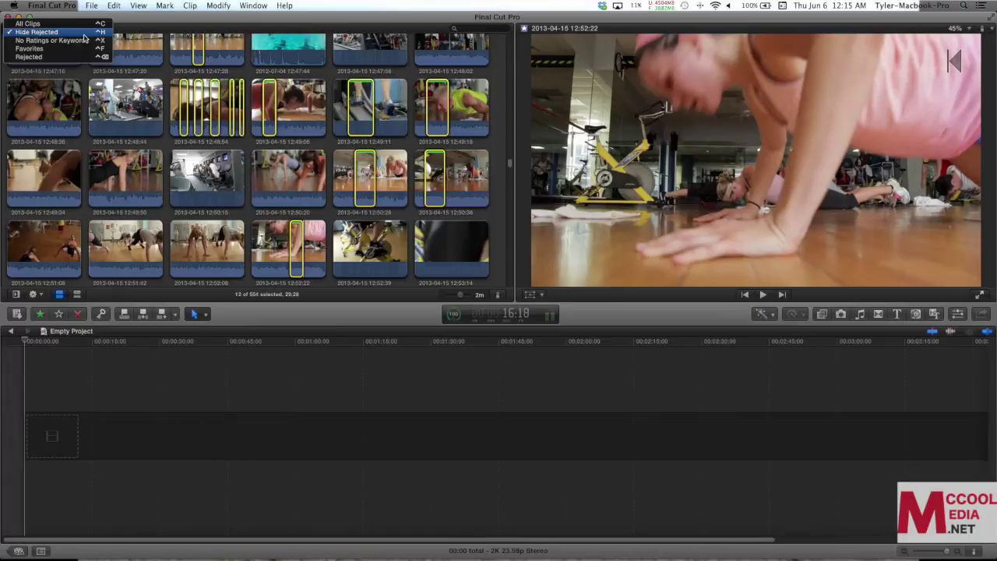
With rejected clips hidden, reject the 12:48:44 clip so it disappears from the browser.
{"action": "left_click", "coordinate": [78, 33]}
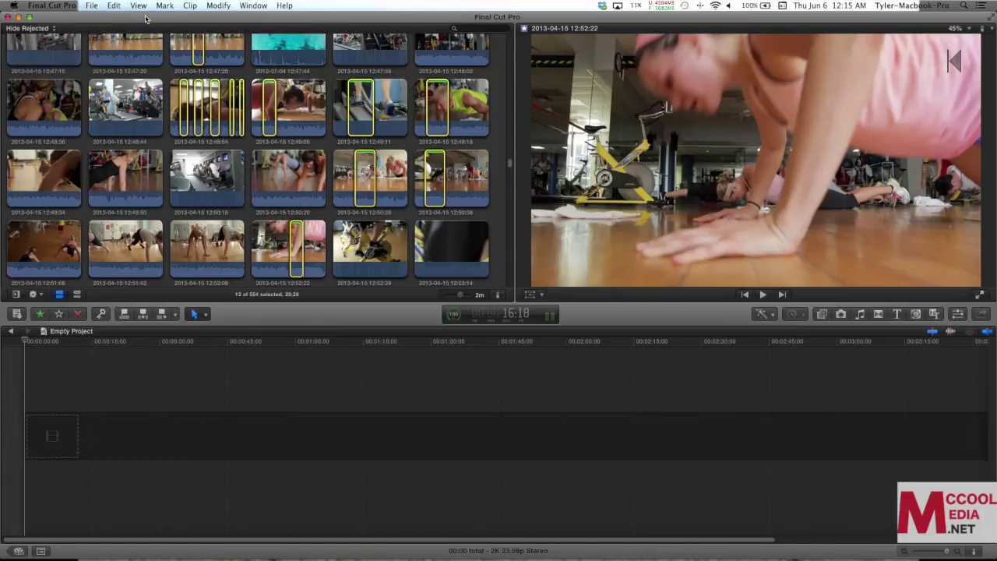
{"action": "left_click", "coordinate": [122, 111]}
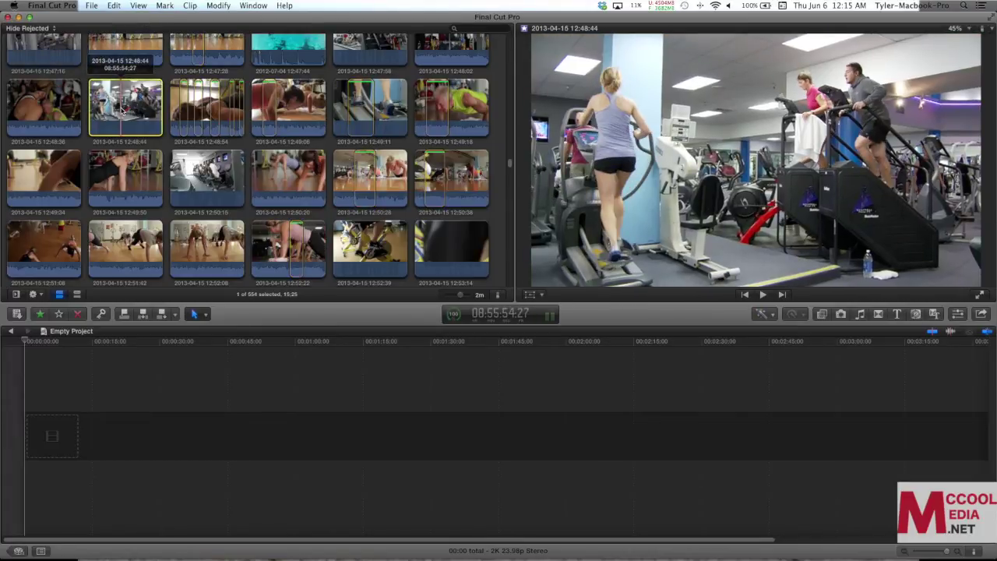
{"action": "key", "text": "BackSpace"}
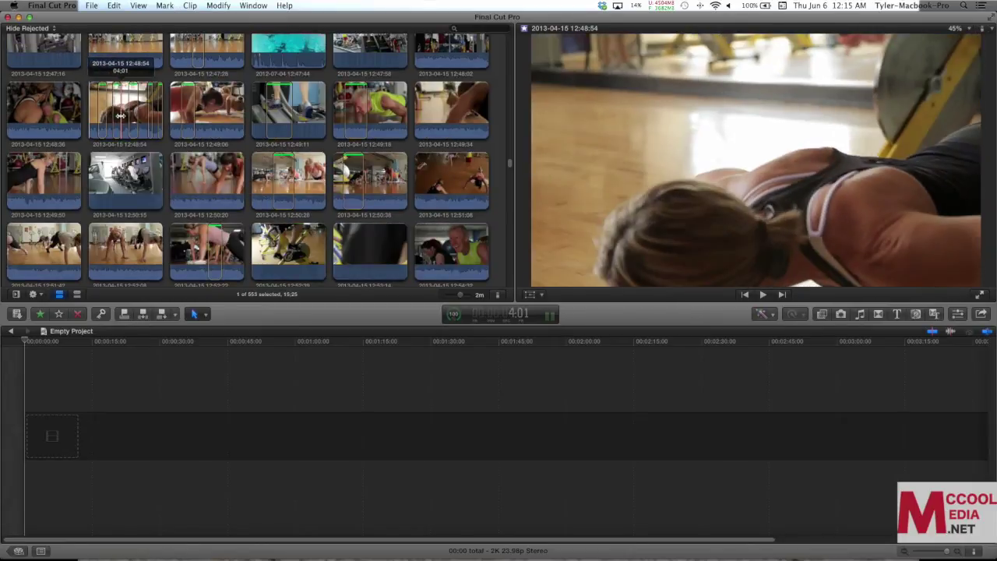
Switch the browser filter to All Clips, then back to Hide Rejected, showing 553 clips.
{"action": "left_click", "coordinate": [46, 29]}
{"action": "left_click", "coordinate": [62, 23]}
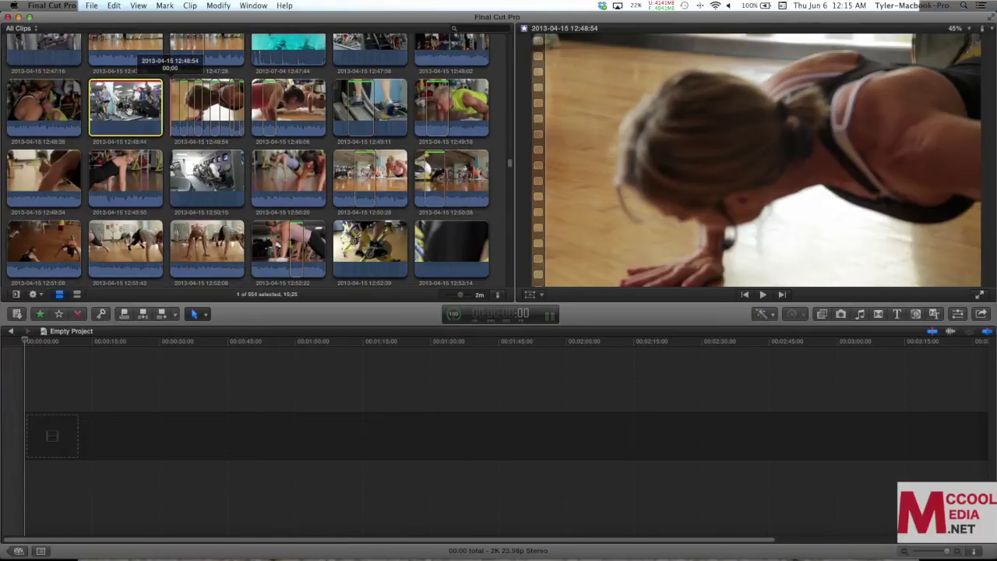
{"action": "left_click", "coordinate": [31, 28]}
{"action": "left_click", "coordinate": [53, 36]}
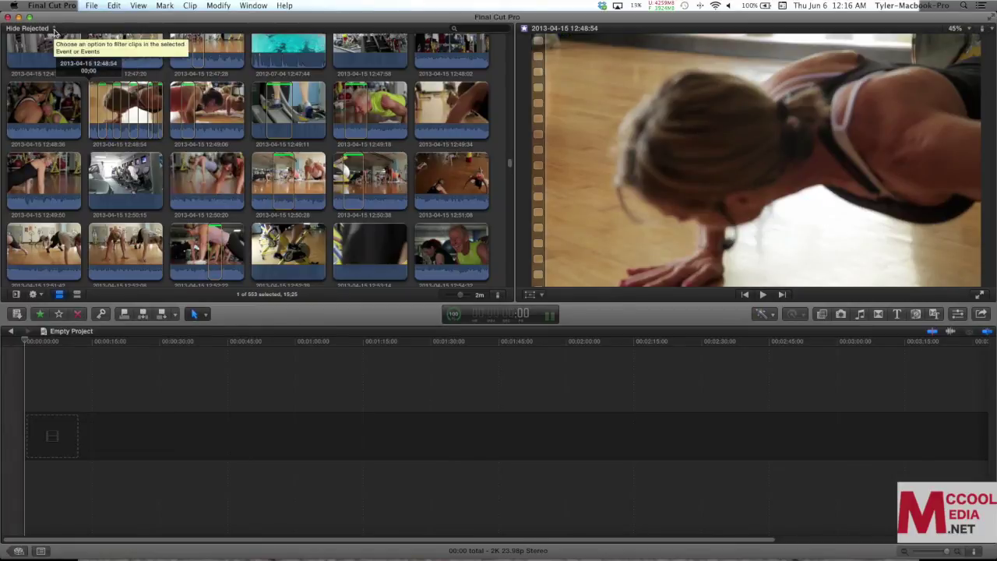
{"action": "left_click", "coordinate": [54, 29]}
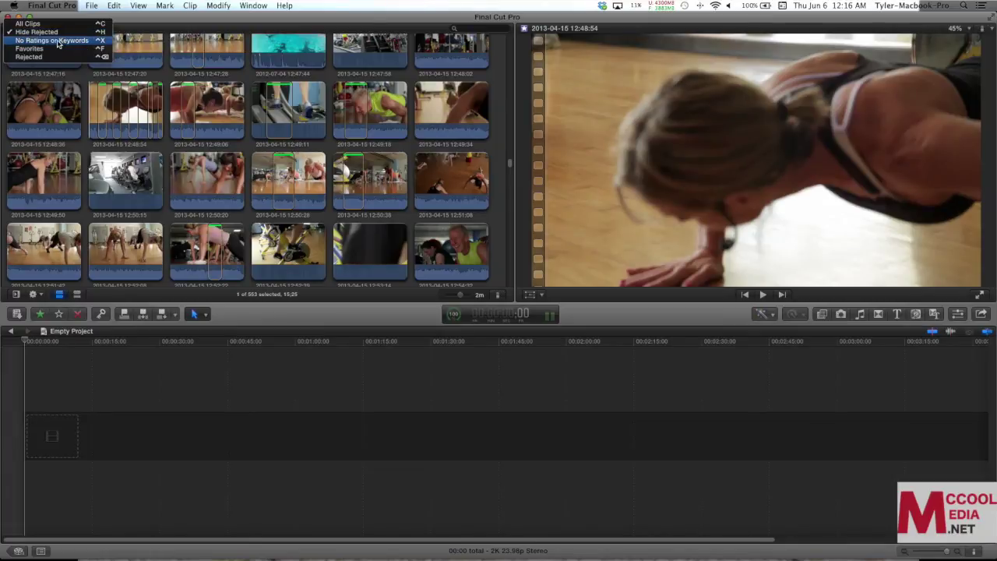
Filter the browser to No Ratings or Keywords, then to Favorites, leaving 13 gym clips.
{"action": "left_click", "coordinate": [57, 41]}
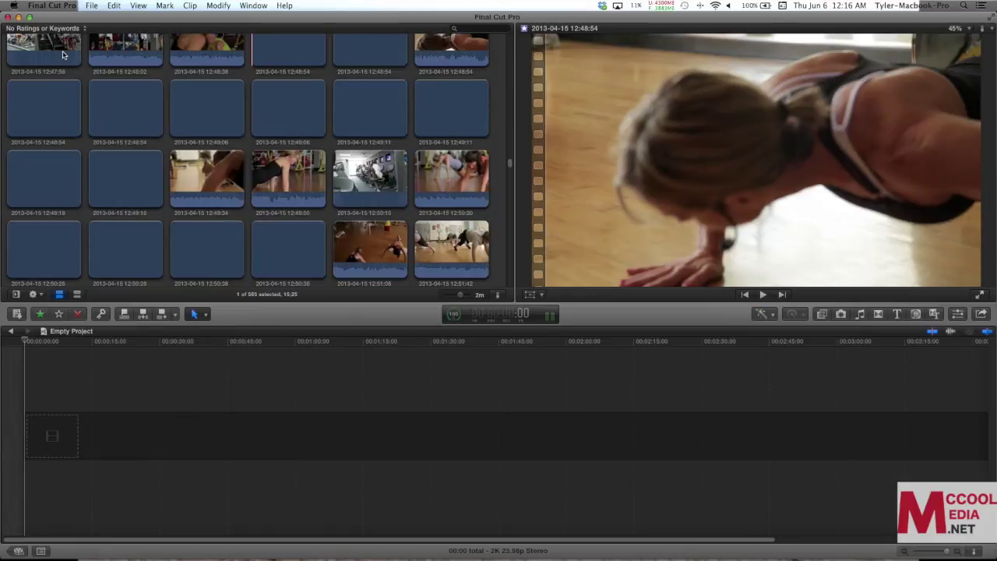
{"action": "scroll", "coordinate": [247, 172], "scroll_direction": "down", "scroll_amount": 5}
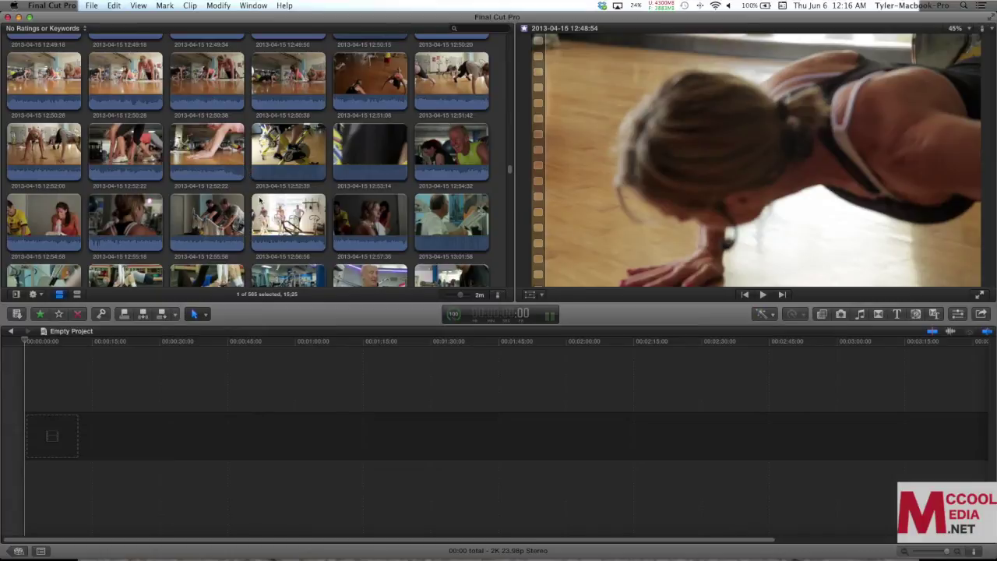
{"action": "left_click", "coordinate": [75, 31]}
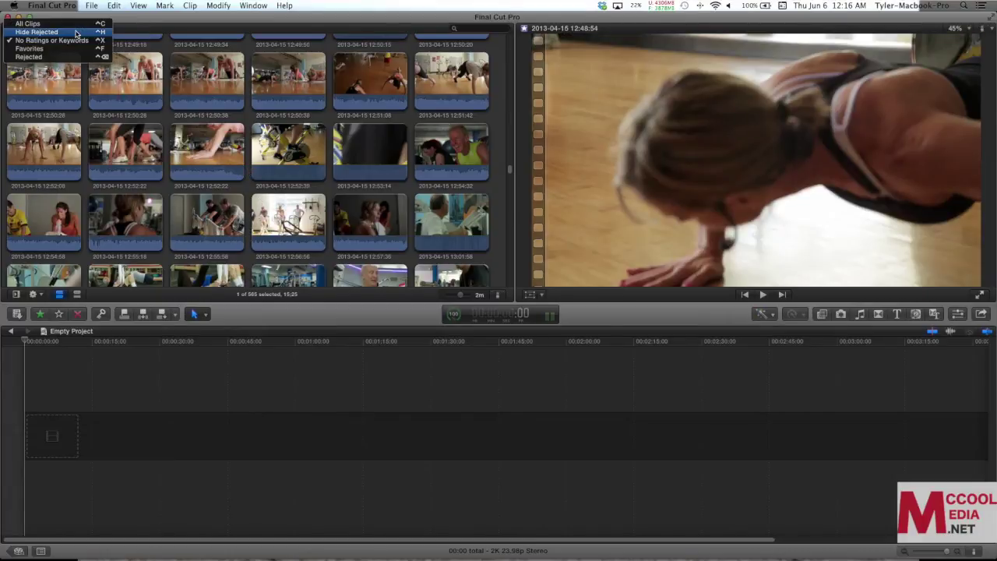
{"action": "left_click", "coordinate": [78, 49]}
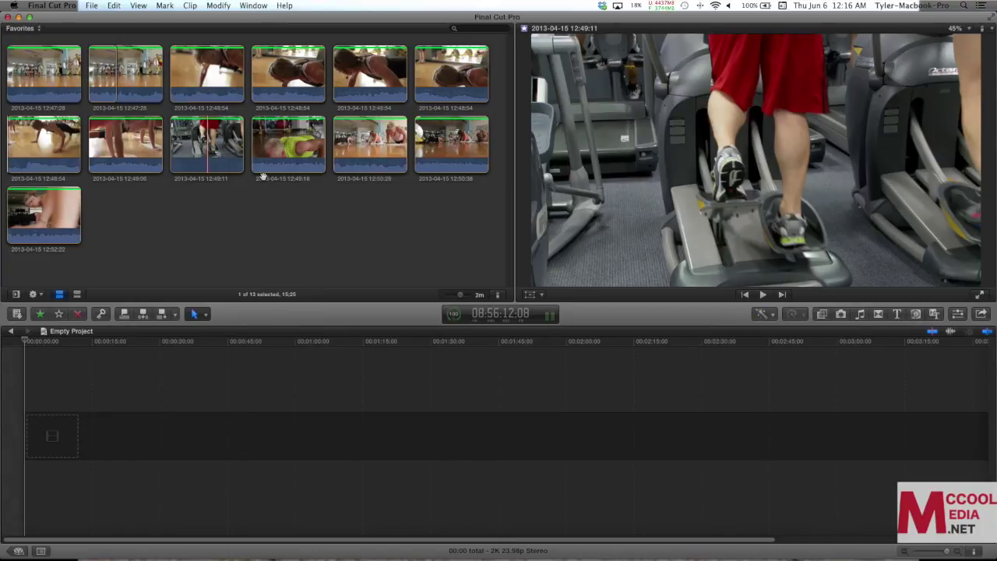
Append all favorite ranges to Empty Project as a 30:28 sequence, playhead back near start.
{"action": "key", "text": "super+a"}
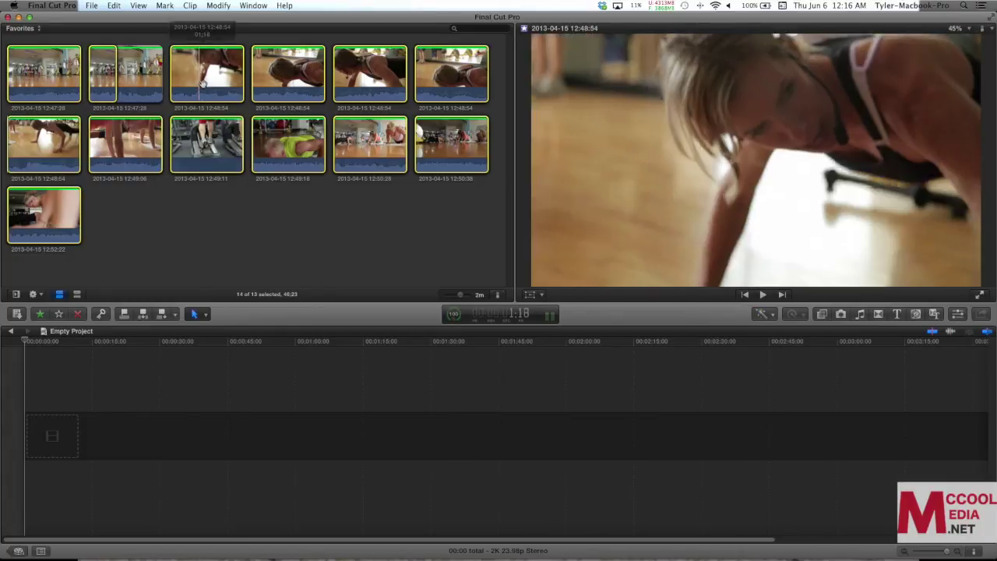
{"action": "left_click_drag", "start_coordinate": [32, 70], "coordinate": [114, 159]}
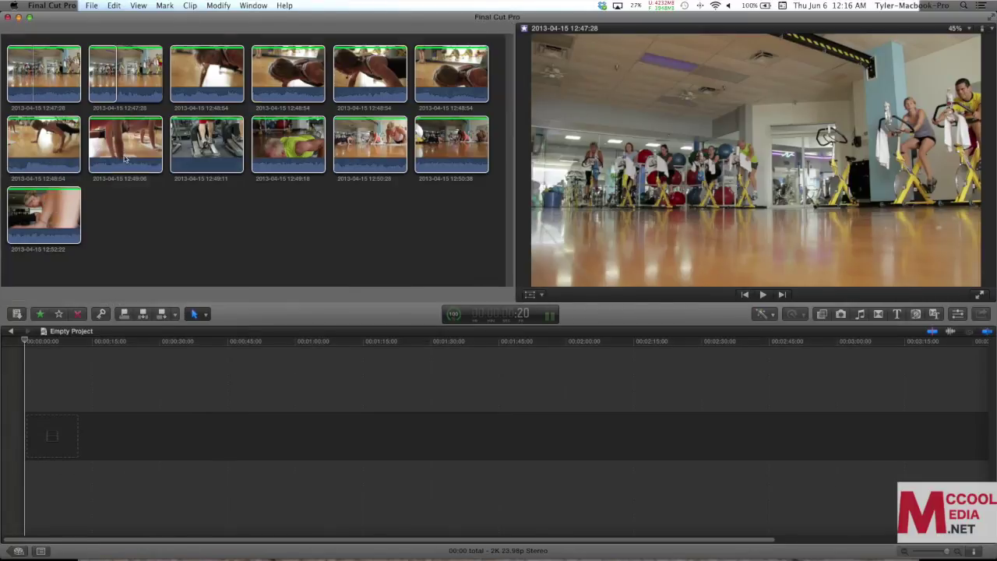
{"action": "key", "text": "e"}
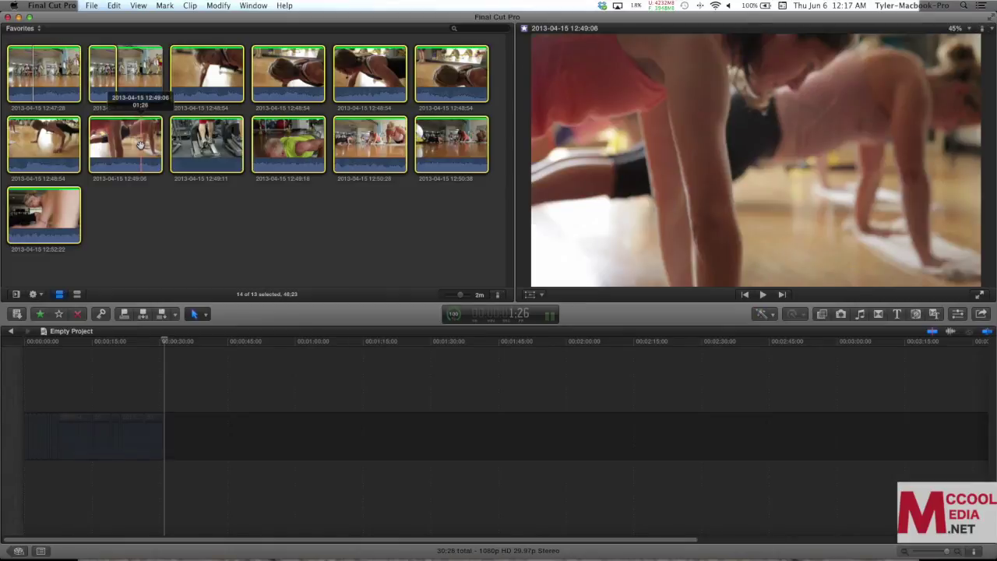
{"action": "left_click", "coordinate": [132, 467]}
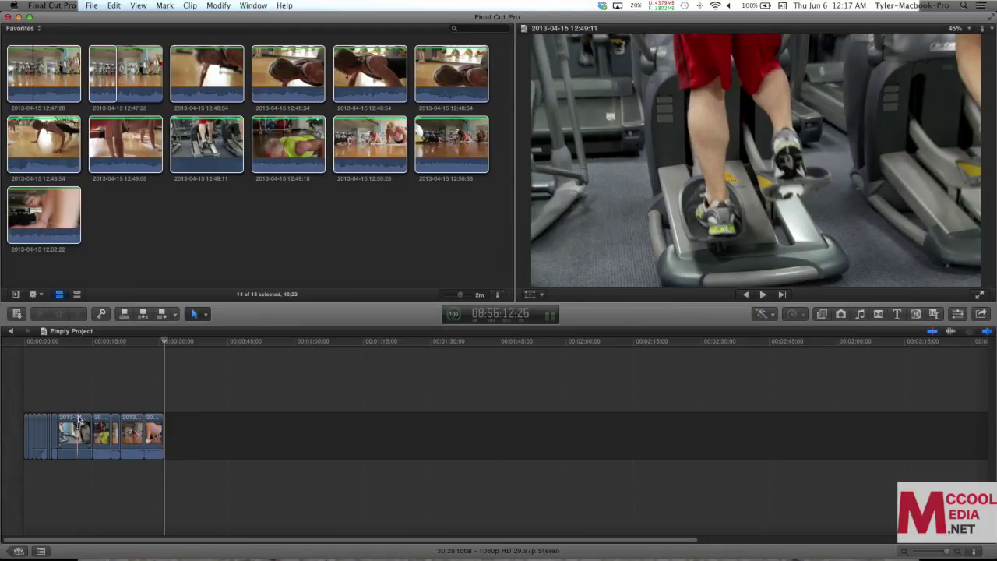
{"action": "left_click_drag", "start_coordinate": [162, 341], "coordinate": [73, 355]}
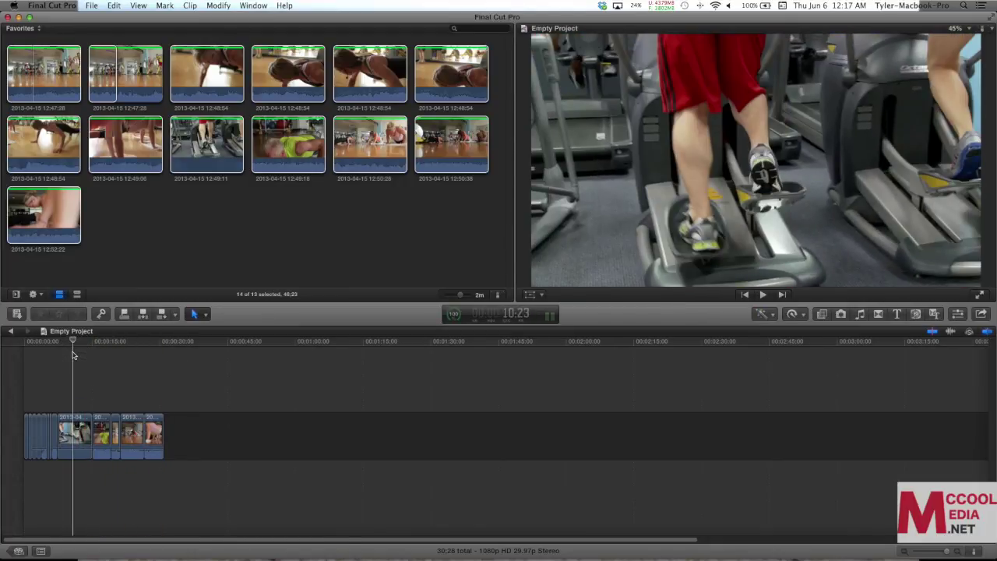